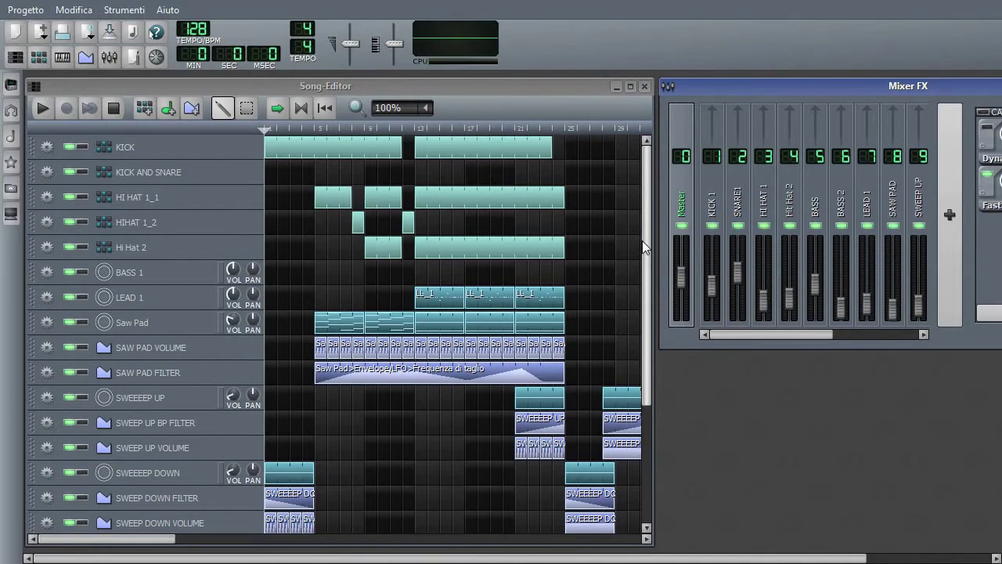
{"action": "left_click_drag", "start_coordinate": [647, 209], "coordinate": [641, 186]}
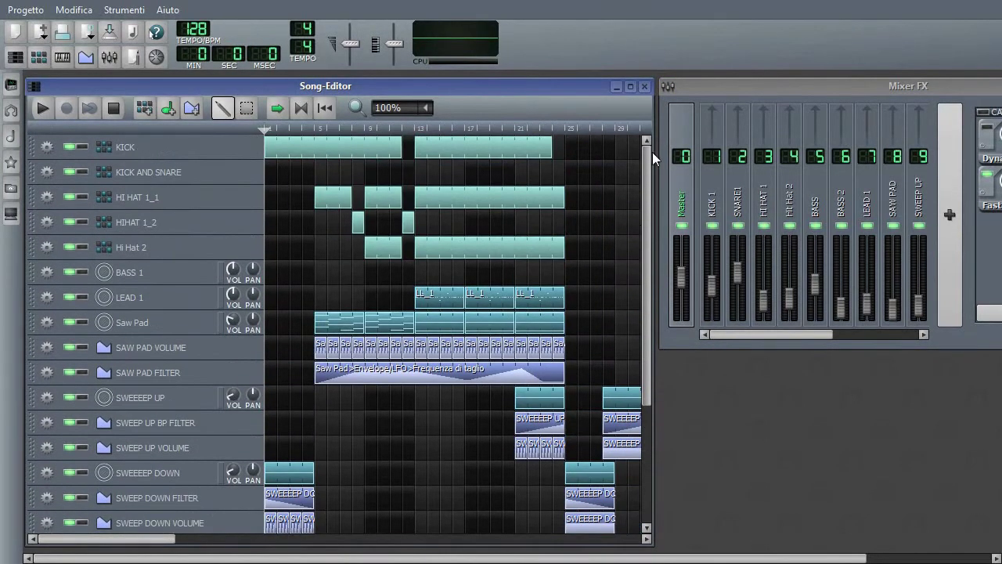
{"action": "left_click_drag", "start_coordinate": [652, 152], "coordinate": [655, 180]}
{"action": "mouse_move", "coordinate": [648, 167]}
{"action": "left_mouse_down"}
{"action": "mouse_move", "coordinate": [643, 323]}
{"action": "mouse_move", "coordinate": [638, 141]}
{"action": "mouse_move", "coordinate": [655, 315]}
{"action": "mouse_move", "coordinate": [649, 150]}
{"action": "left_mouse_up"}
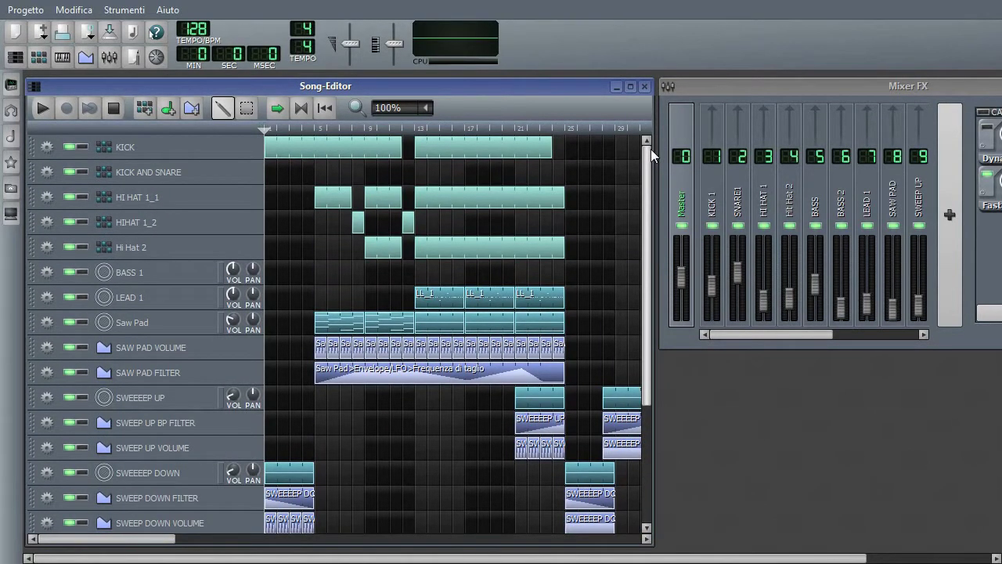
{"action": "mouse_move", "coordinate": [650, 153]}
{"action": "left_mouse_down"}
{"action": "mouse_move", "coordinate": [646, 181]}
{"action": "mouse_move", "coordinate": [660, 139]}
{"action": "left_mouse_up"}
- Play the song from the beginning and look through its tracks in the Song-Editor during playback
{"action": "left_click", "coordinate": [44, 112]}
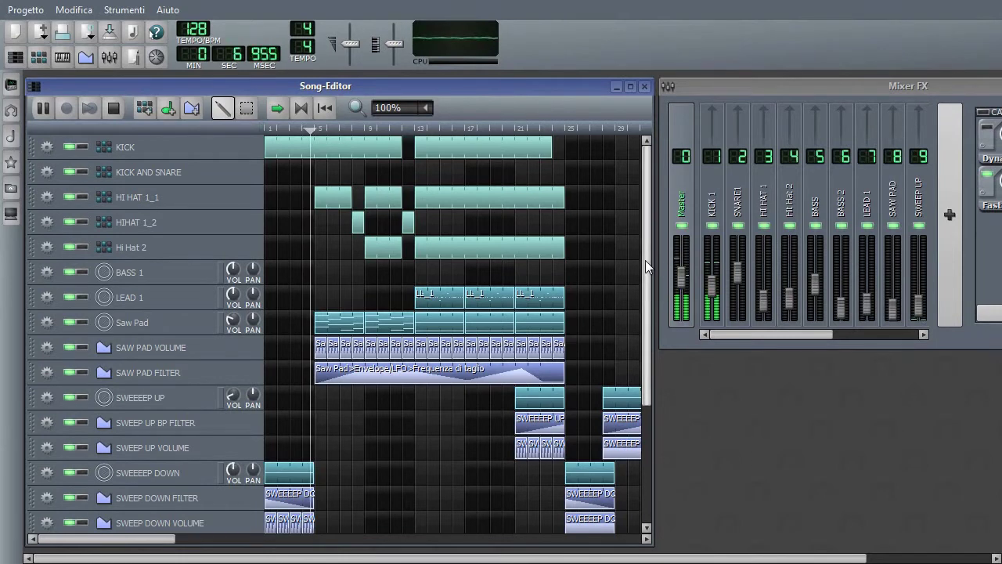
{"action": "left_click_drag", "start_coordinate": [646, 260], "coordinate": [661, 301]}
{"action": "left_click_drag", "start_coordinate": [750, 335], "coordinate": [728, 336]}
{"action": "left_click_drag", "start_coordinate": [649, 372], "coordinate": [653, 319]}
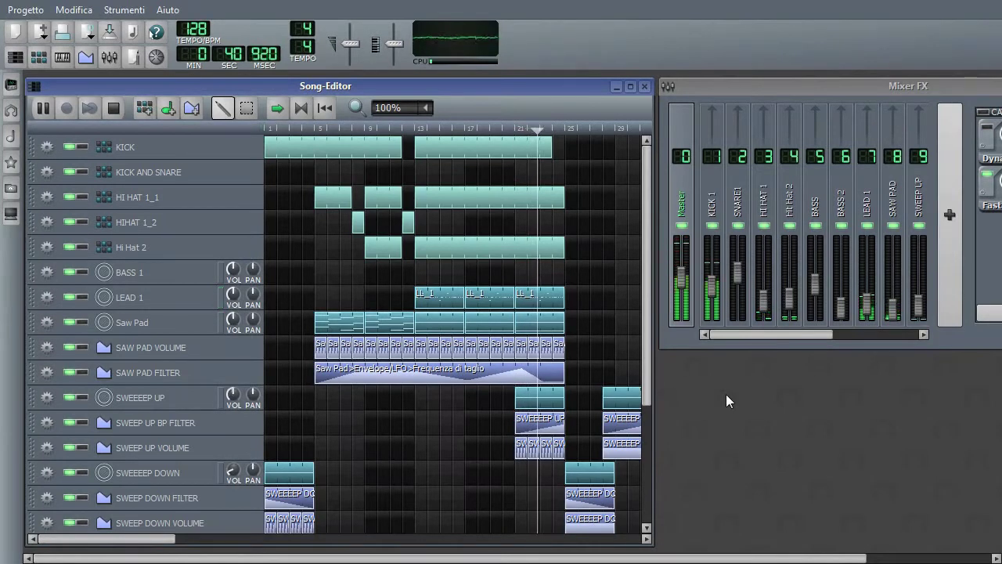
{"action": "scroll", "coordinate": [649, 336], "scroll_direction": "down", "scroll_amount": 1}
{"action": "left_click_drag", "start_coordinate": [649, 336], "coordinate": [654, 437]}
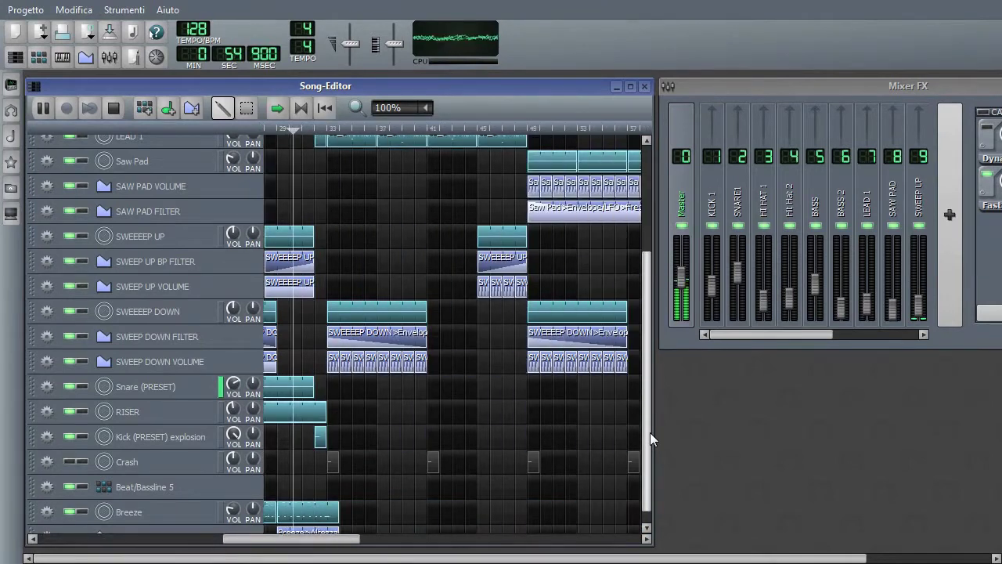
{"action": "left_click_drag", "start_coordinate": [647, 426], "coordinate": [650, 295]}
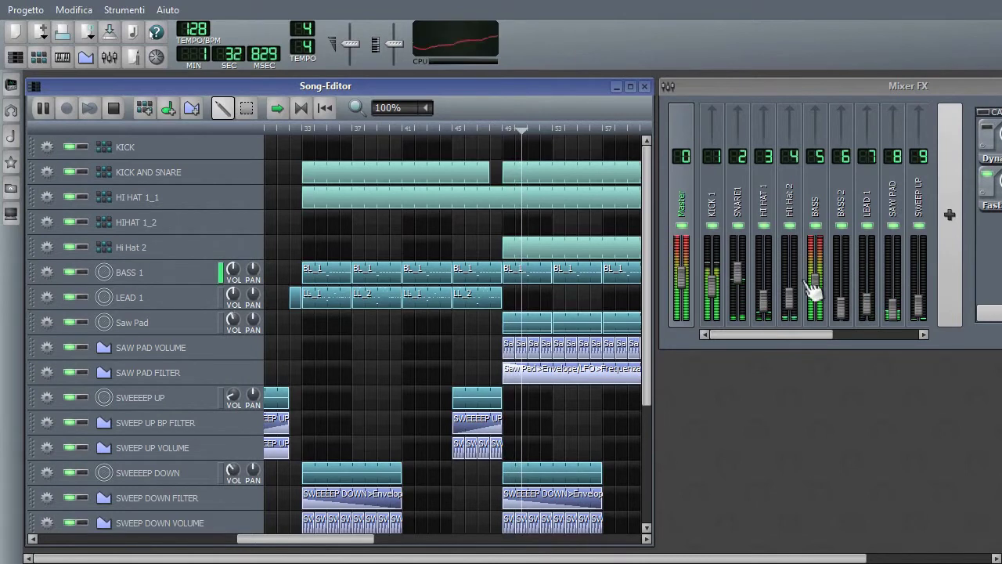
- Check the BASS channel in the mixer during playback and reselect the Master channel
{"action": "left_click", "coordinate": [815, 207]}
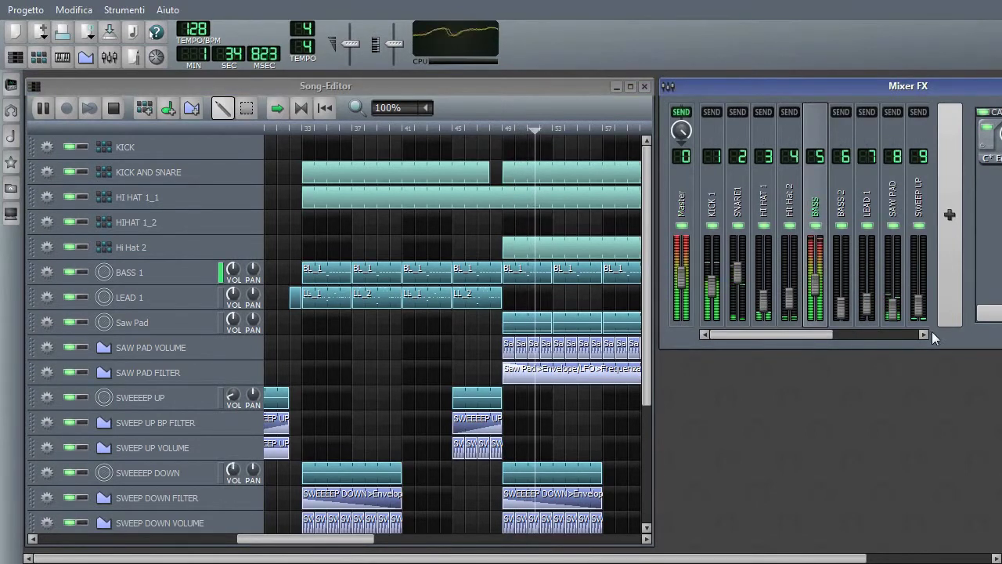
{"action": "left_click", "coordinate": [686, 206]}
{"action": "mouse_move", "coordinate": [647, 244]}
{"action": "left_mouse_down"}
{"action": "mouse_move", "coordinate": [647, 365]}
{"action": "mouse_move", "coordinate": [656, 235]}
{"action": "mouse_move", "coordinate": [655, 248]}
{"action": "left_mouse_up"}
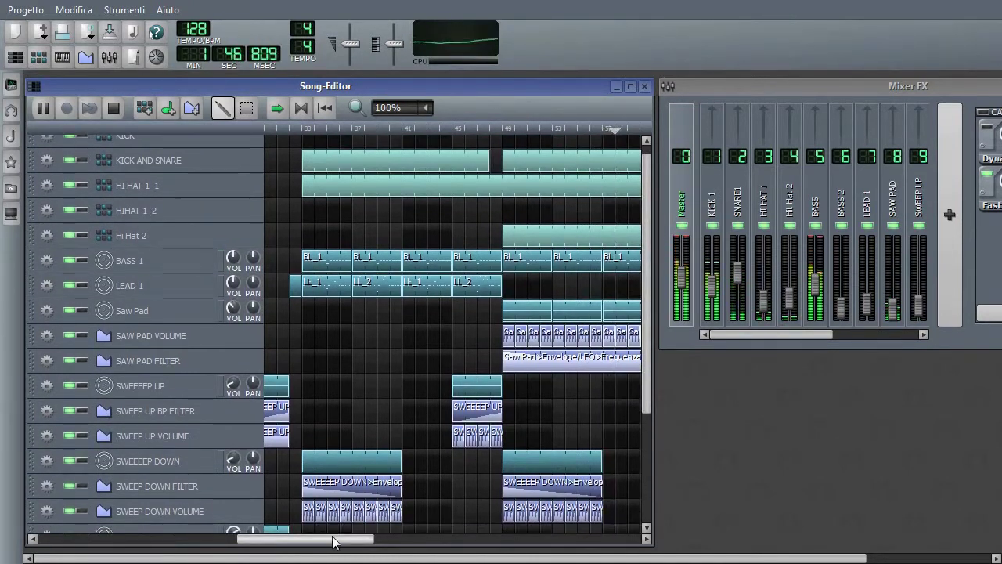
- Follow the playback through the song's final section and stop it after the last clips
{"action": "left_click_drag", "start_coordinate": [336, 539], "coordinate": [458, 540]}
{"action": "scroll", "coordinate": [553, 398], "scroll_direction": "down", "scroll_amount": 4}
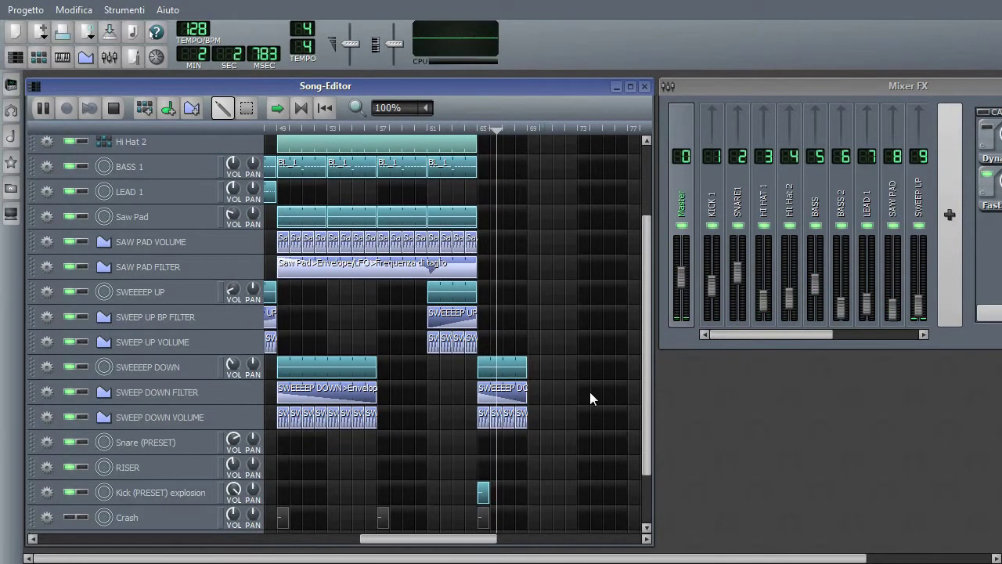
{"action": "scroll", "coordinate": [590, 392], "scroll_direction": "down", "scroll_amount": 2}
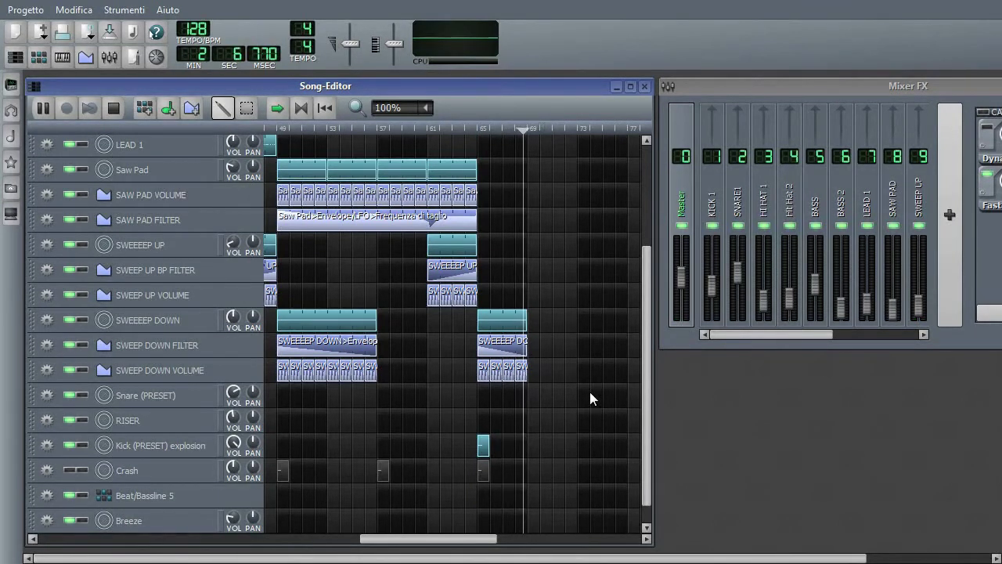
{"action": "key", "text": "space"}
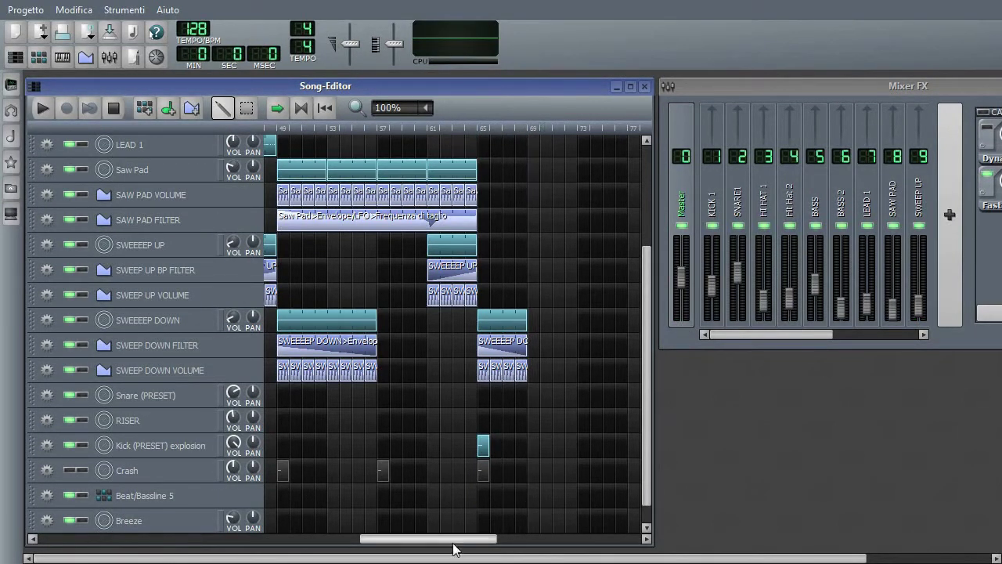
- Return to the song's start, open the KICK pattern in the Beat+Bassline Editor and play it
{"action": "left_click_drag", "start_coordinate": [455, 540], "coordinate": [113, 558]}
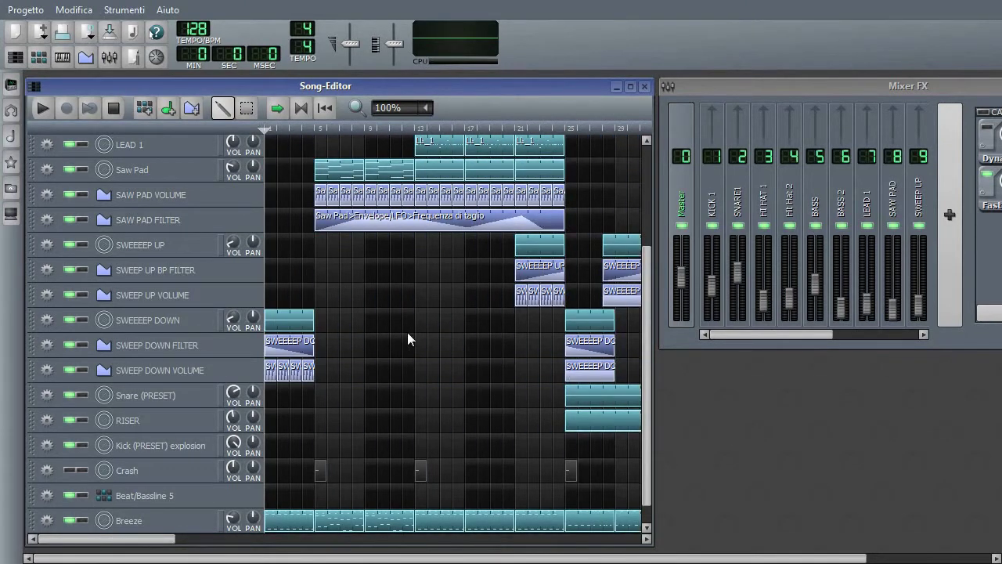
{"action": "scroll", "coordinate": [407, 338], "scroll_direction": "up", "scroll_amount": 3}
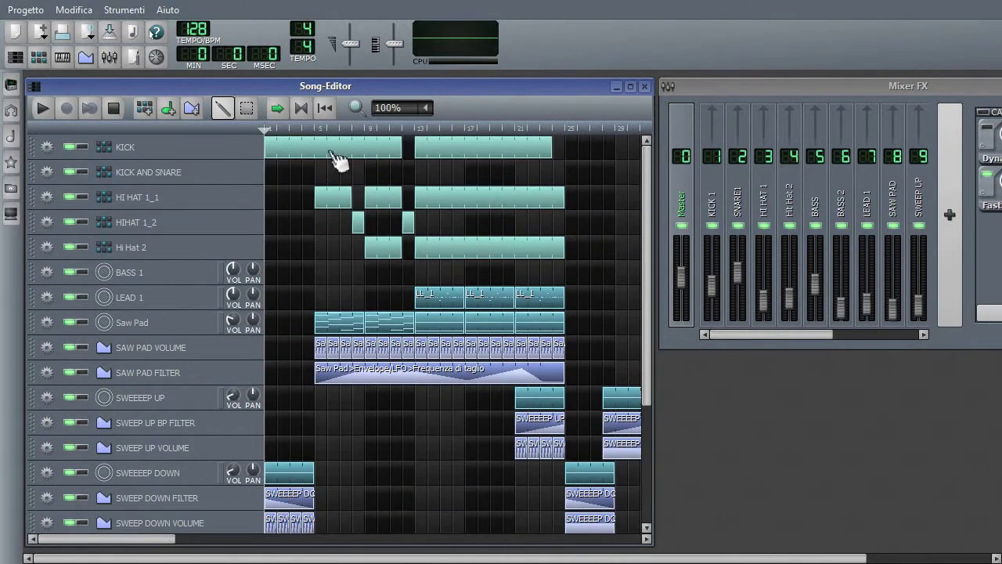
{"action": "double_click", "coordinate": [300, 154]}
{"action": "left_click_drag", "start_coordinate": [293, 160], "coordinate": [567, 166]}
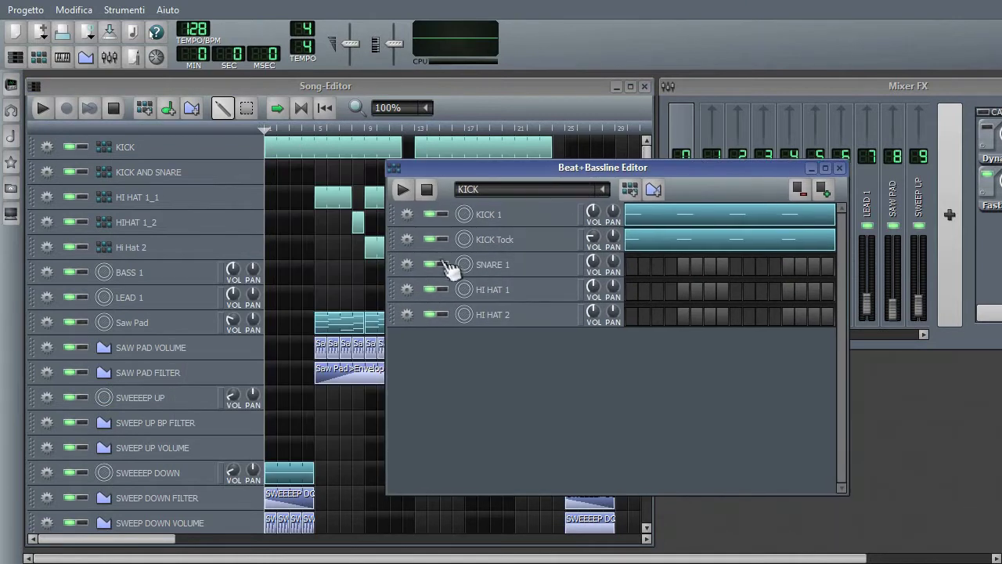
{"action": "left_click", "coordinate": [404, 190]}
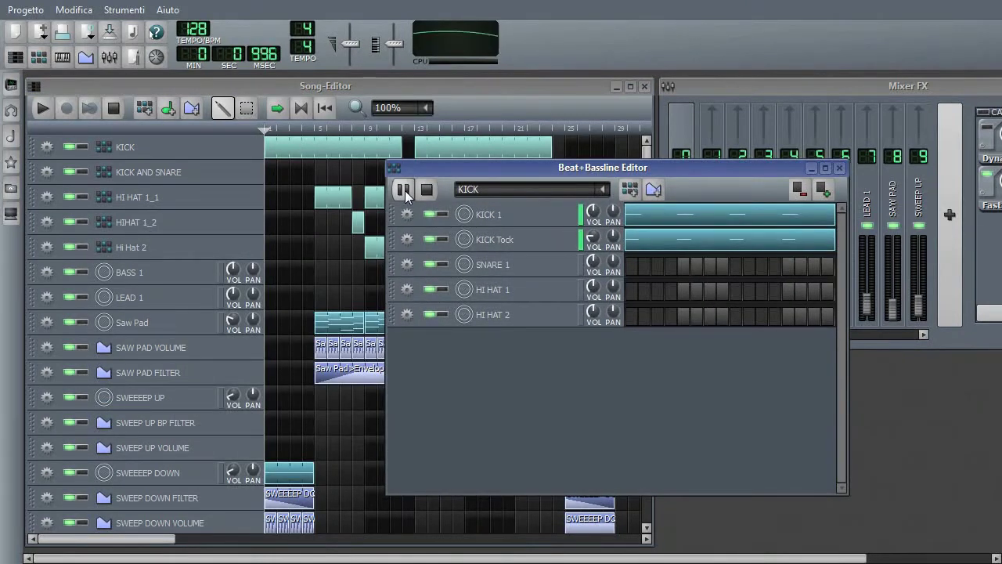
- Mute and unmute KICK Tock and KICK 1 one at a time to hear each layer of the KICK pattern
{"action": "left_click", "coordinate": [436, 239]}
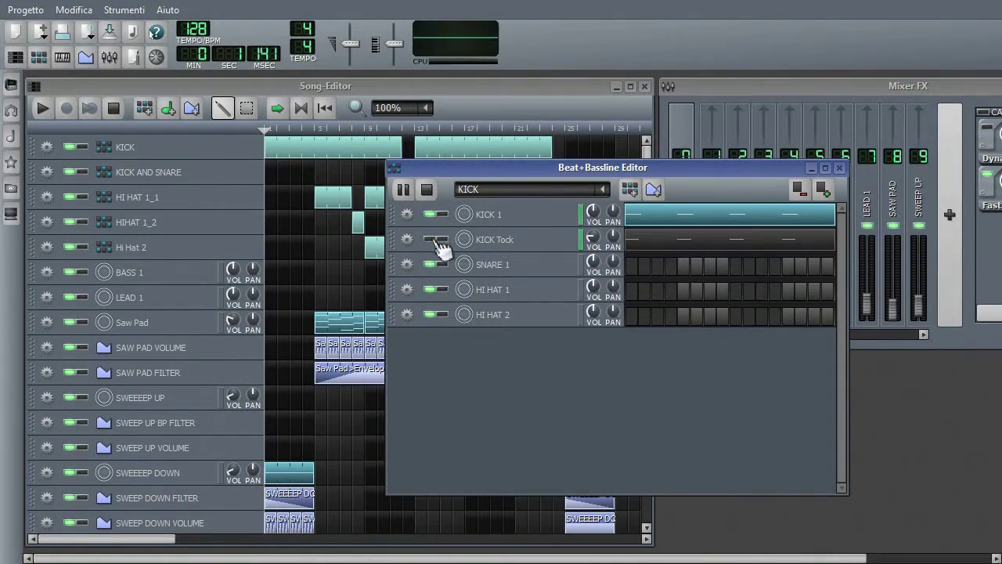
{"action": "left_click", "coordinate": [436, 240]}
{"action": "left_click", "coordinate": [436, 214]}
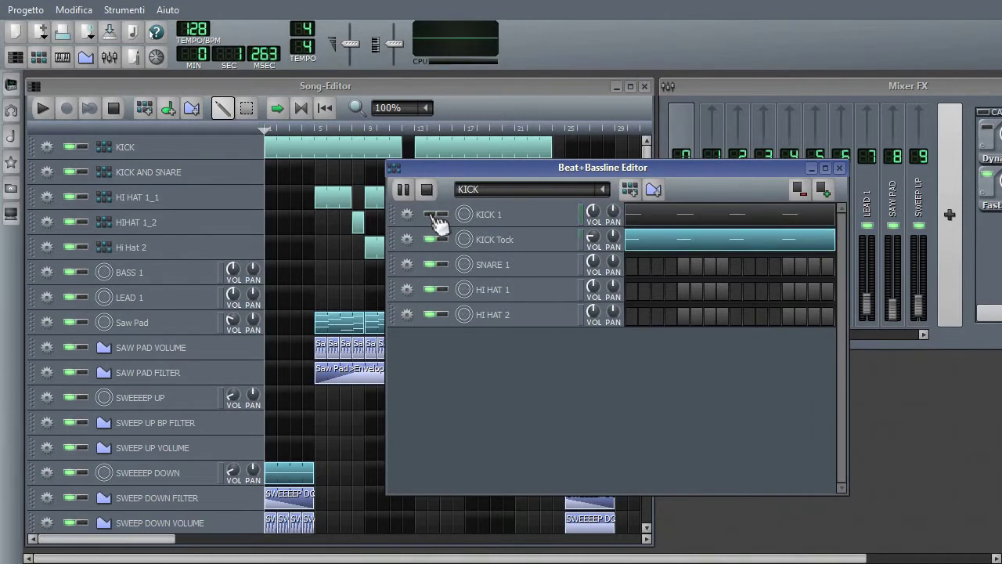
{"action": "left_click", "coordinate": [436, 214]}
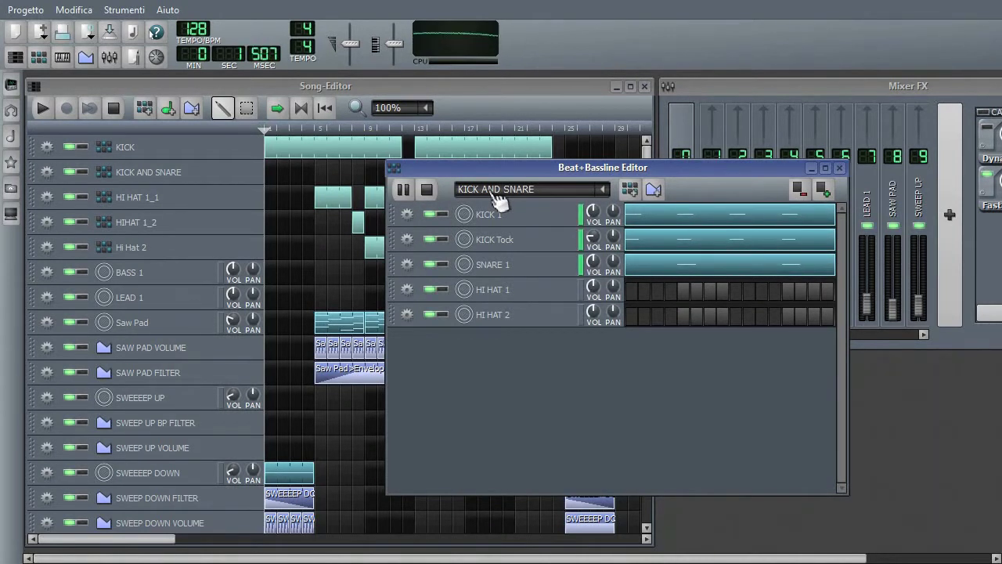
- Audition the KICK AND SNARE, HI HAT 1_1, HIHAT 1_2 and Hi Hat 2 patterns, stop playback and close the Beat+Bassline Editor
{"action": "scroll", "coordinate": [498, 199], "scroll_direction": "down", "scroll_amount": 1}
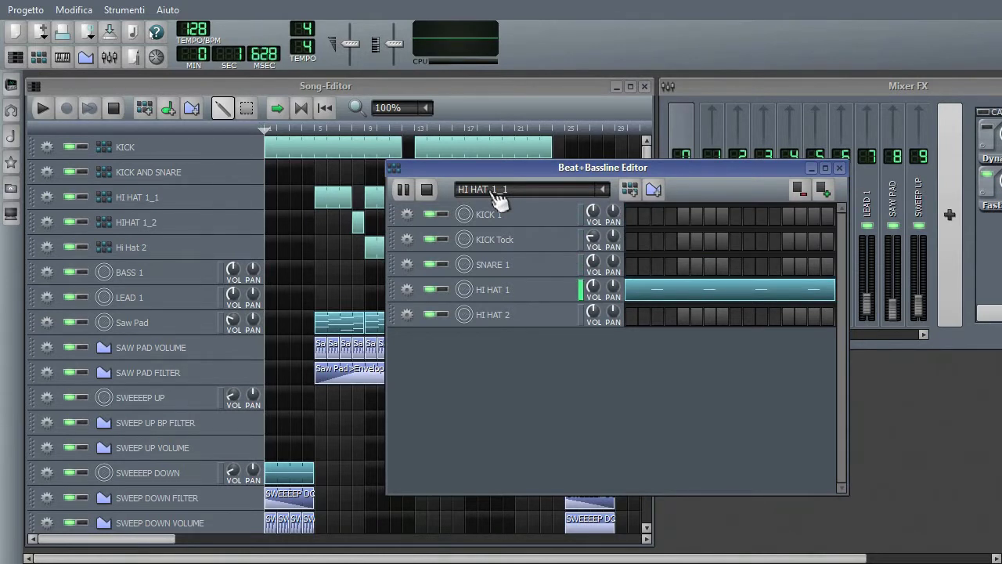
{"action": "scroll", "coordinate": [498, 199], "scroll_direction": "down", "scroll_amount": 1}
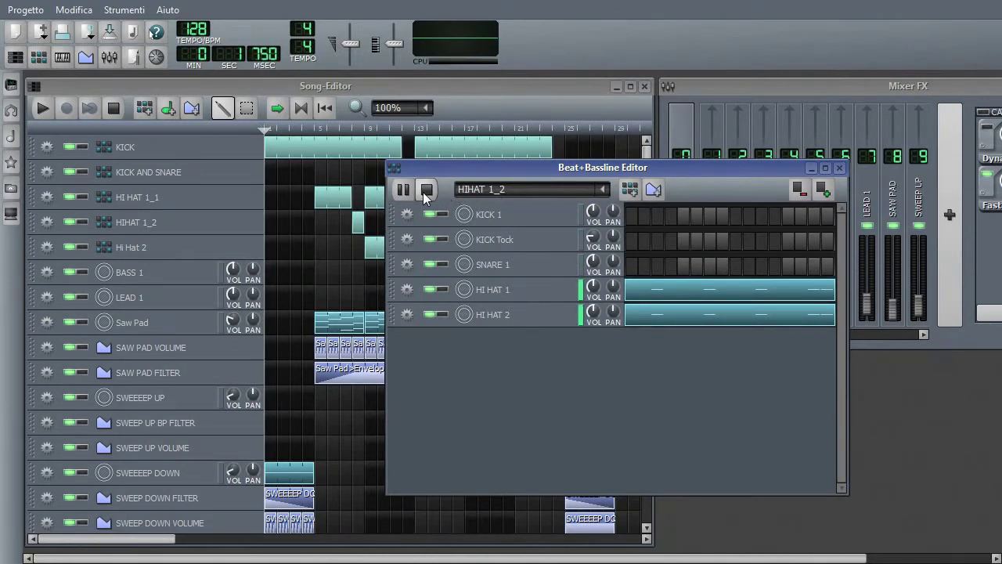
{"action": "left_click", "coordinate": [427, 189]}
{"action": "scroll", "coordinate": [478, 196], "scroll_direction": "down", "scroll_amount": 1}
{"action": "left_click", "coordinate": [403, 190]}
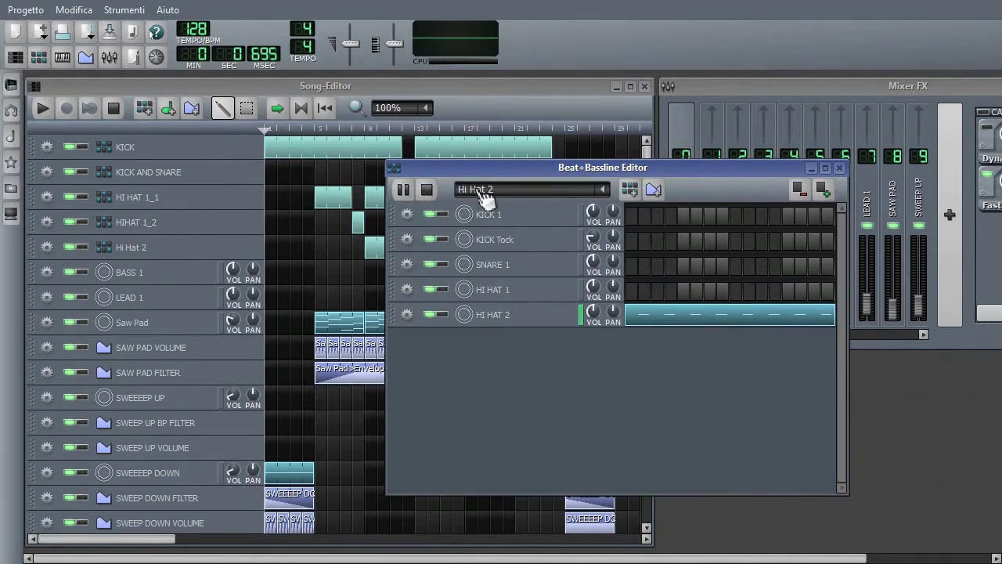
{"action": "scroll", "coordinate": [486, 196], "scroll_direction": "down", "scroll_amount": 1}
{"action": "left_click", "coordinate": [427, 189]}
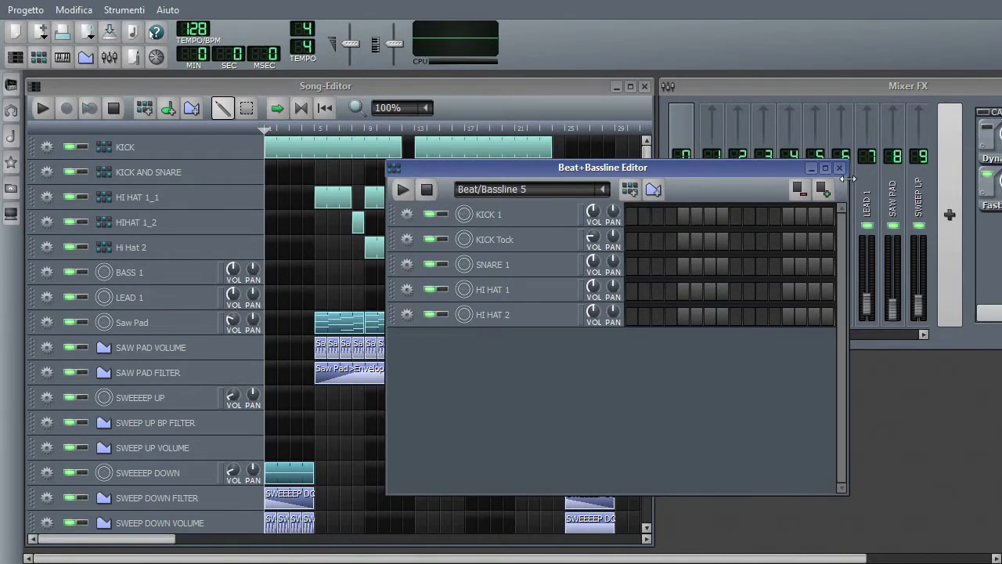
{"action": "left_click", "coordinate": [840, 168]}
- Play the song from bar 33, solo the SWEEEEP DOWN track to hear it alone, and stop playback
{"action": "scroll", "coordinate": [270, 299], "scroll_direction": "down", "scroll_amount": 3}
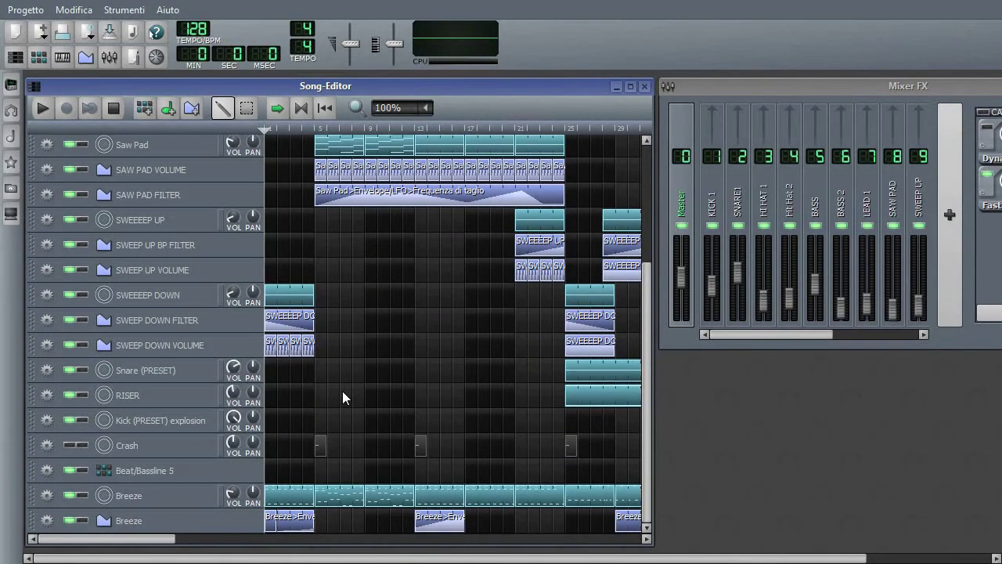
{"action": "left_click_drag", "start_coordinate": [161, 538], "coordinate": [128, 554]}
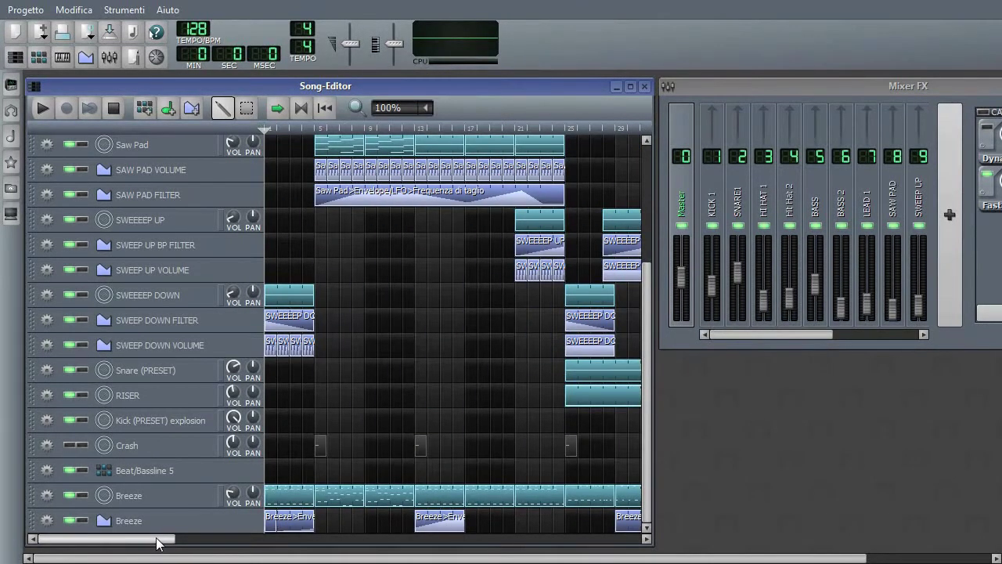
{"action": "left_click_drag", "start_coordinate": [155, 539], "coordinate": [298, 548]}
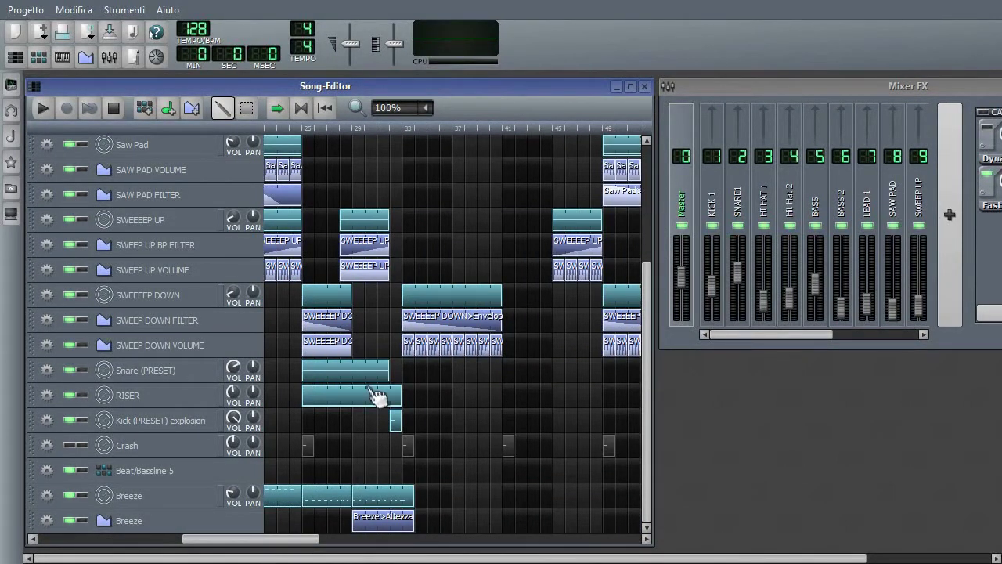
{"action": "left_click", "coordinate": [403, 129]}
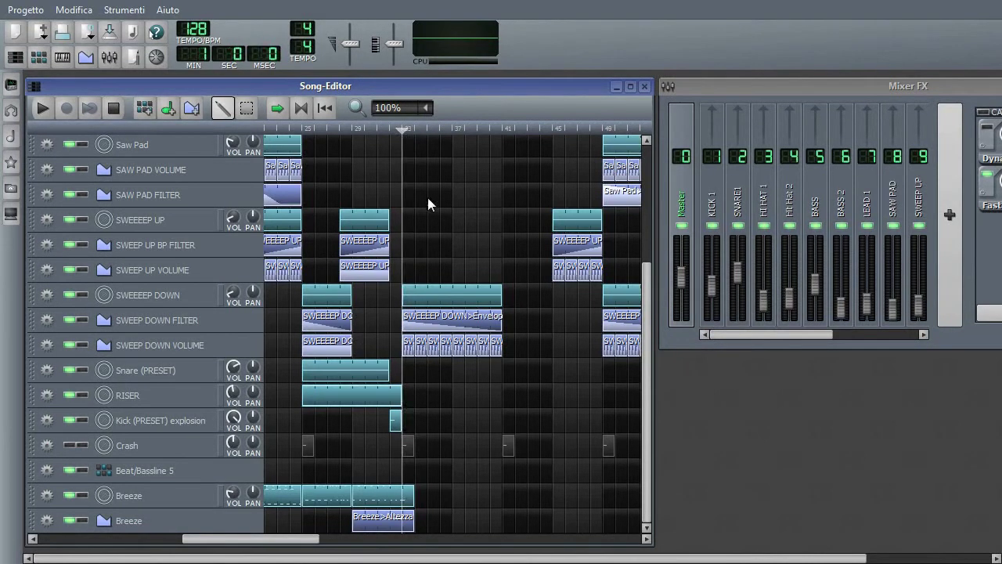
{"action": "left_click", "coordinate": [43, 108]}
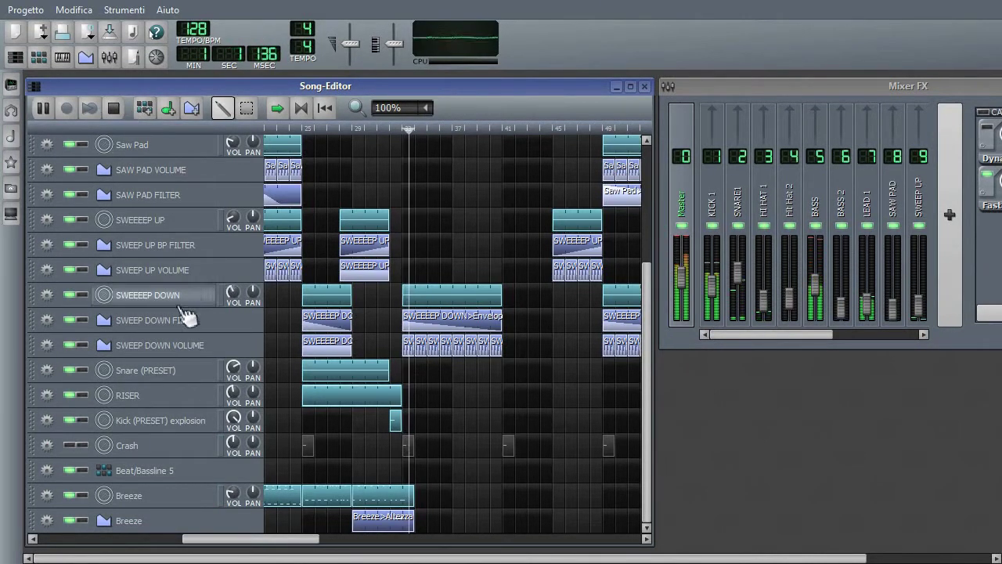
{"action": "left_click", "coordinate": [82, 295]}
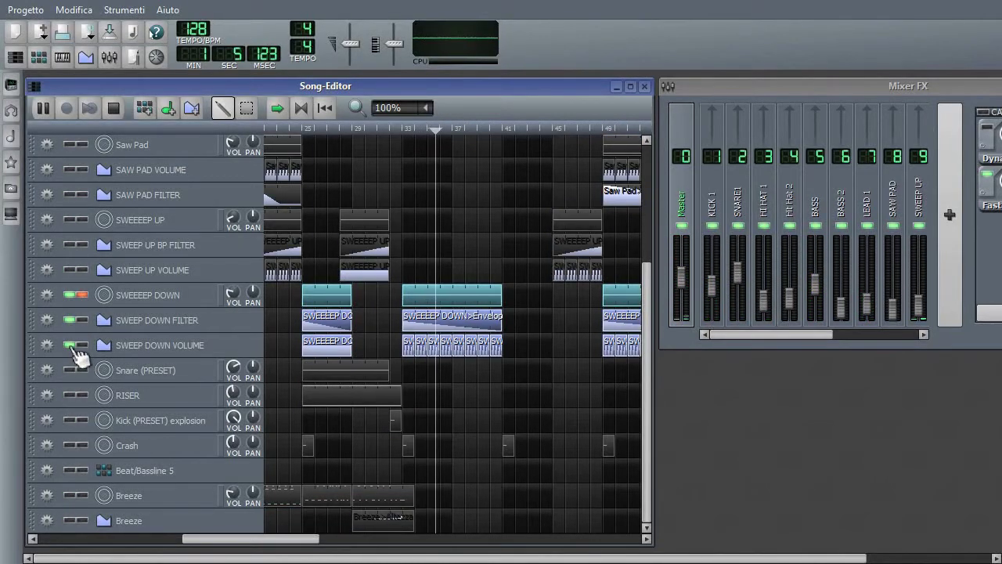
{"action": "key", "text": "space"}
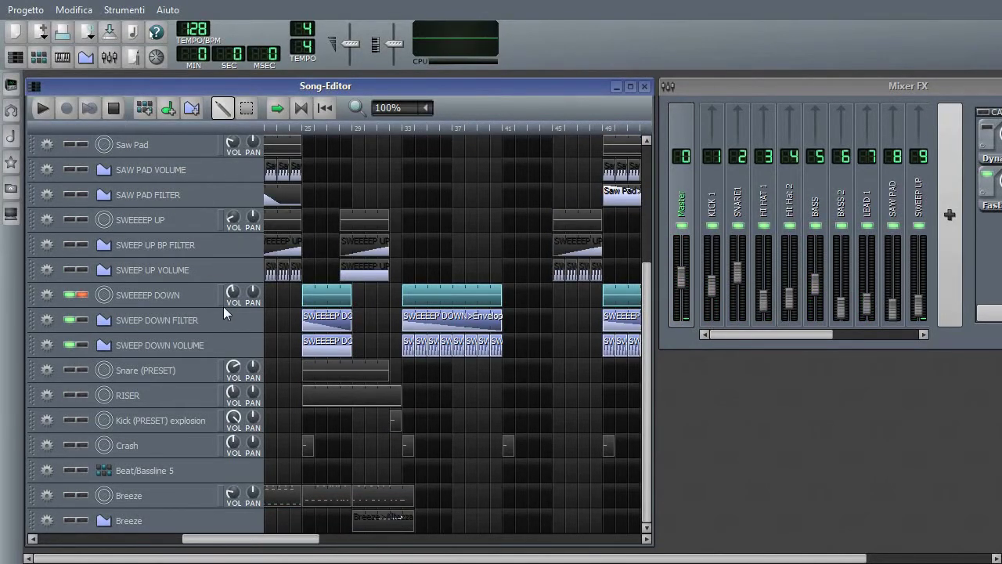
- Open a SWEEP DOWN VOLUME clip from the bar 33 section to examine its automation curve, and close the editor
{"action": "double_click", "coordinate": [433, 352]}
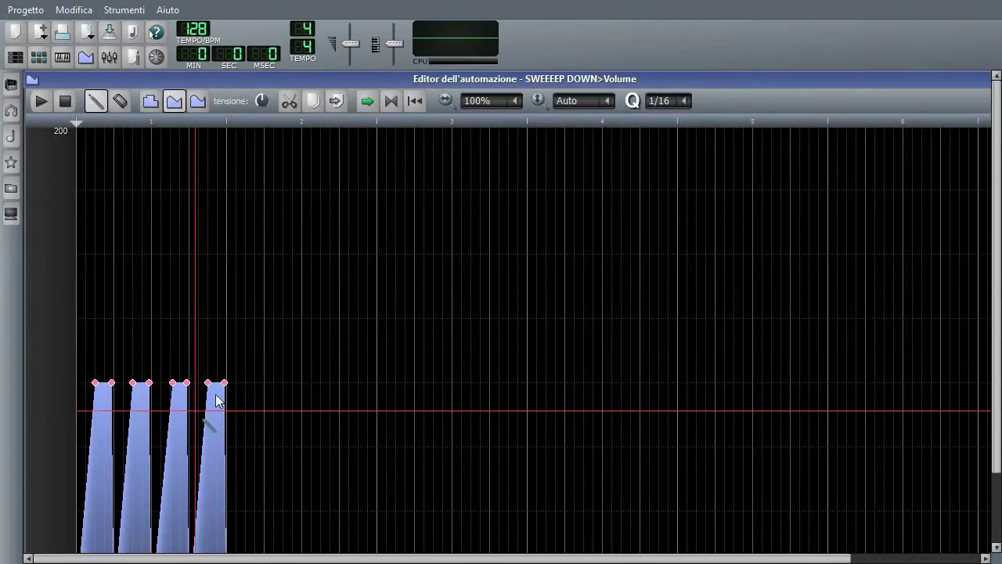
{"action": "double_click", "coordinate": [959, 79]}
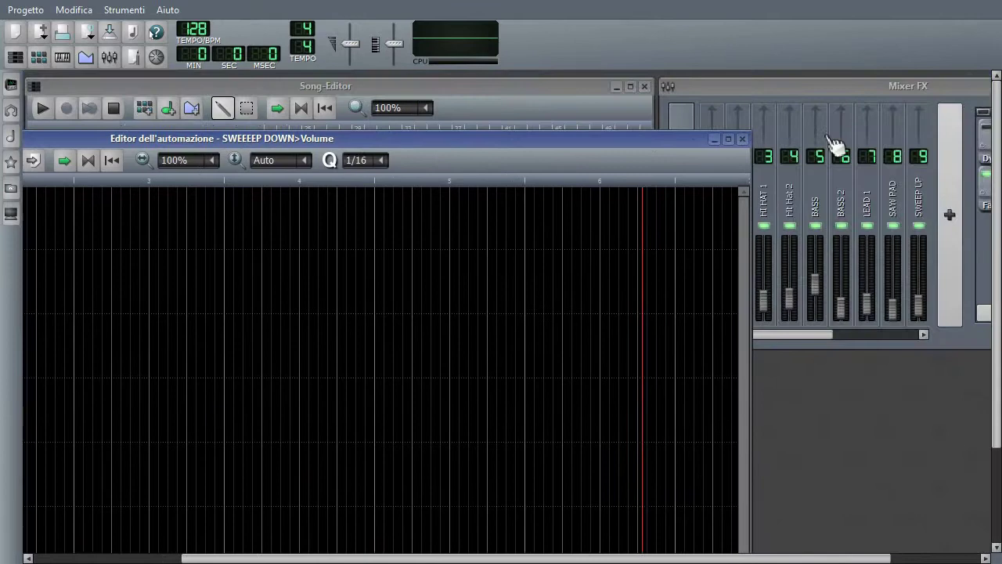
{"action": "left_click", "coordinate": [742, 135]}
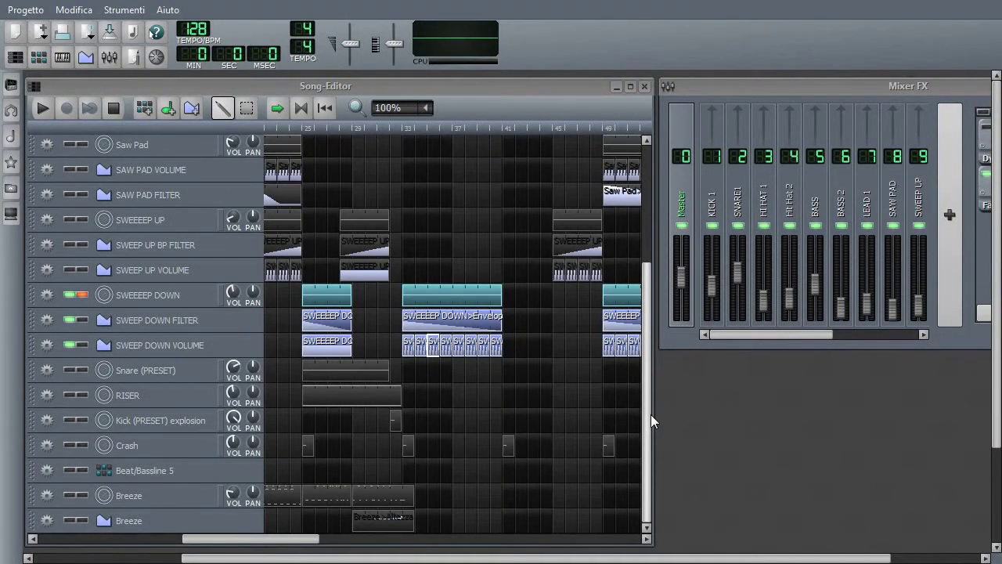
- Turn off solo on the SWEEEEP DOWN track and go back to the first tracks of the song
{"action": "mouse_move", "coordinate": [651, 415]}
{"action": "left_mouse_down"}
{"action": "mouse_move", "coordinate": [651, 392]}
{"action": "mouse_move", "coordinate": [651, 419]}
{"action": "left_mouse_up"}
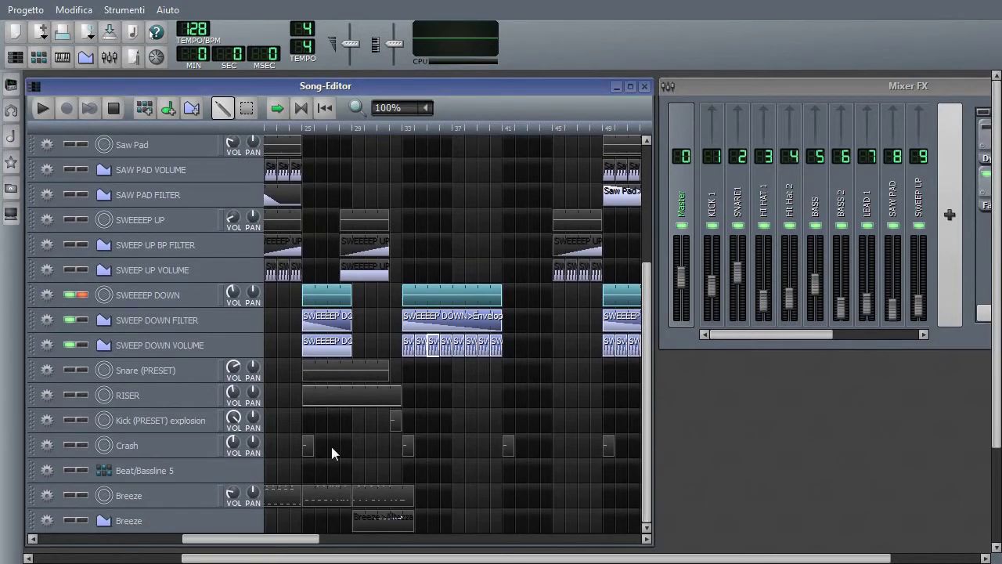
{"action": "left_click", "coordinate": [83, 295]}
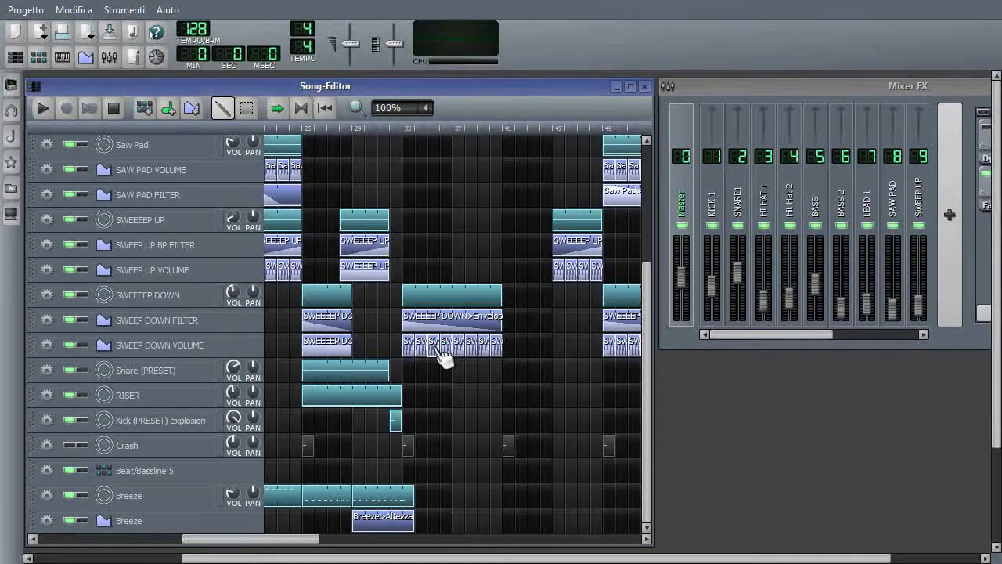
{"action": "left_click_drag", "start_coordinate": [650, 302], "coordinate": [643, 166]}
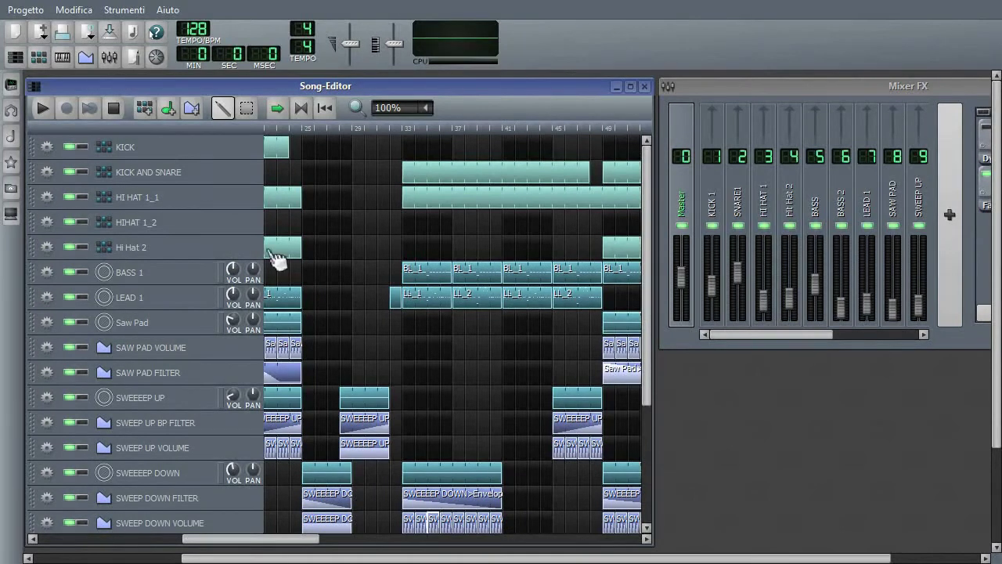
- Find the Breeze instrument track among the song's last tracks and open its settings
{"action": "scroll", "coordinate": [376, 290], "scroll_direction": "down", "scroll_amount": 6}
{"action": "scroll", "coordinate": [510, 321], "scroll_direction": "up", "scroll_amount": 4}
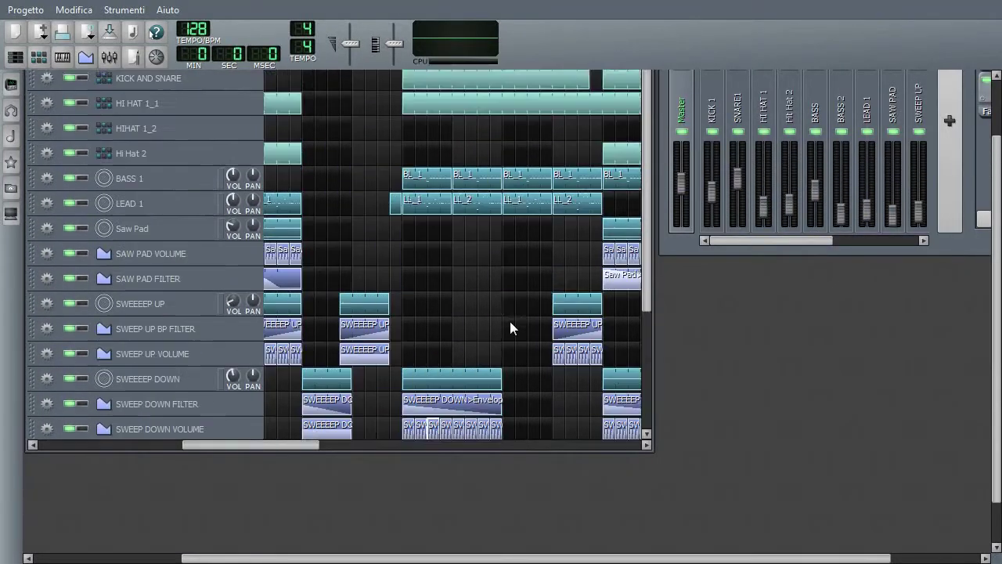
{"action": "scroll", "coordinate": [510, 328], "scroll_direction": "down", "scroll_amount": 10}
{"action": "left_click", "coordinate": [179, 340]}
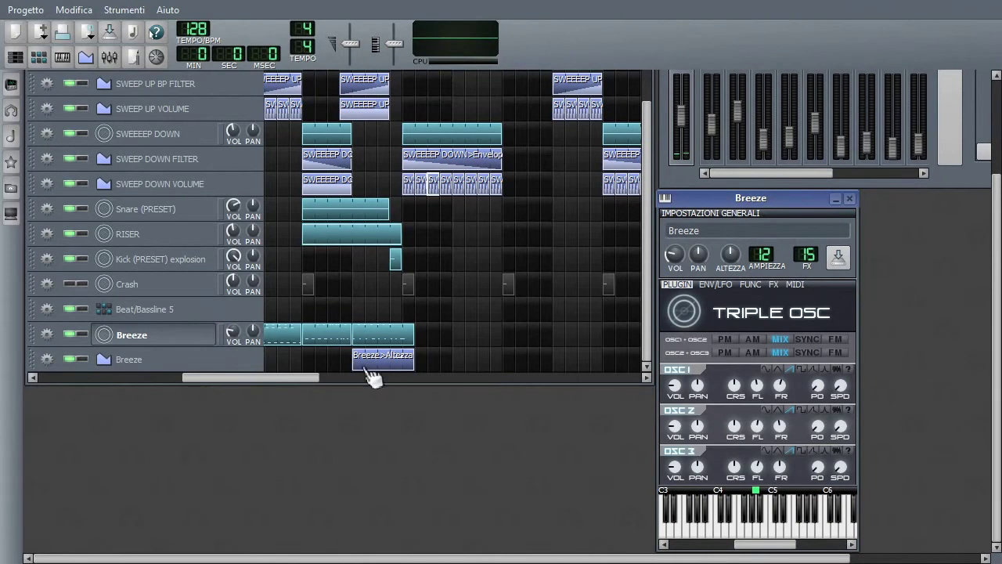
- Open the Breeze clip that starts at bar 25, play its notes in the piano roll, and close the editor
{"action": "double_click", "coordinate": [333, 337]}
{"action": "key", "text": "space"}
{"action": "scroll", "coordinate": [333, 344], "scroll_direction": "up", "scroll_amount": 5}
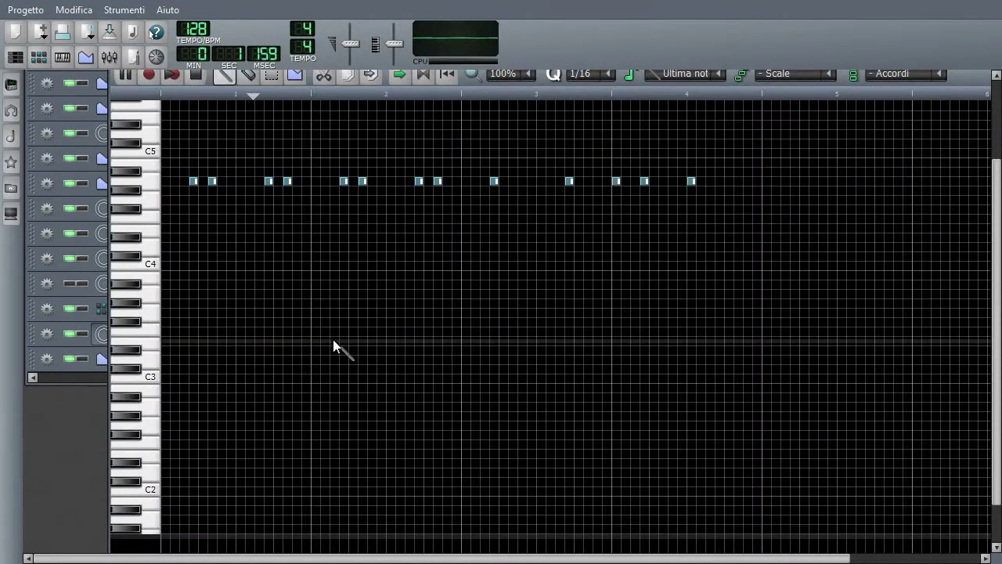
{"action": "scroll", "coordinate": [332, 343], "scroll_direction": "up", "scroll_amount": 3}
{"action": "scroll", "coordinate": [42, 449], "scroll_direction": "up", "scroll_amount": 2}
{"action": "left_click", "coordinate": [43, 449]}
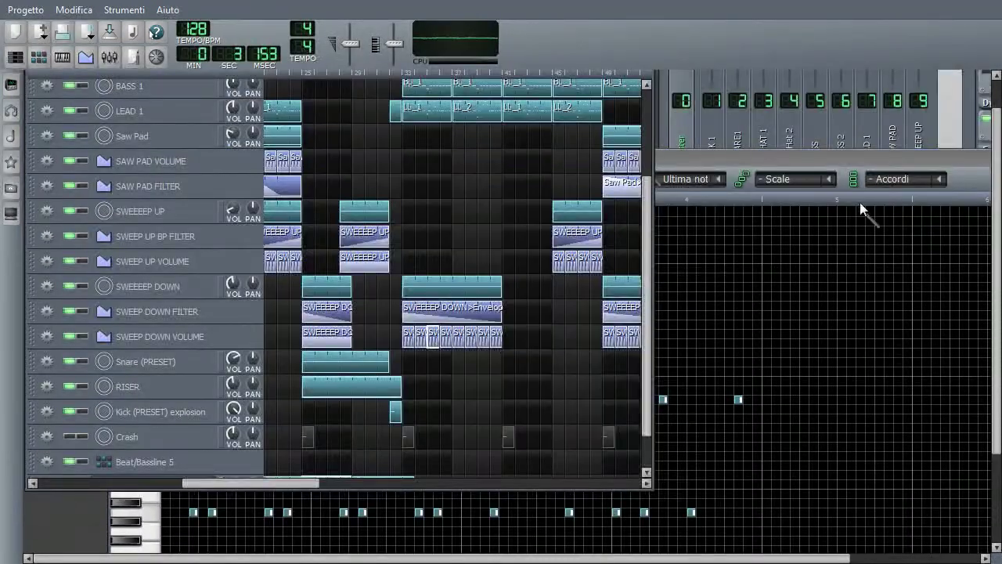
{"action": "left_click_drag", "start_coordinate": [872, 156], "coordinate": [703, 133]}
{"action": "left_click", "coordinate": [952, 131]}
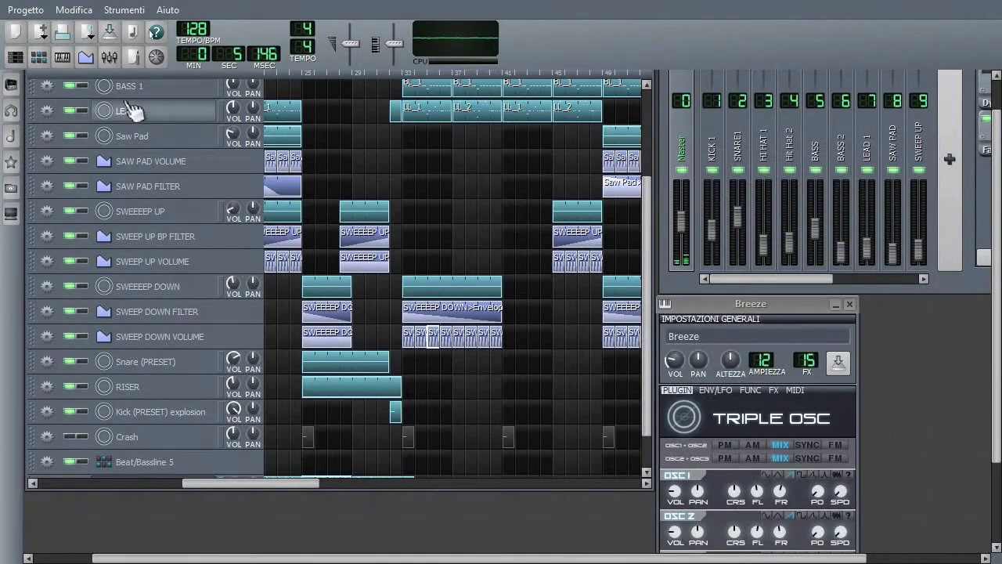
{"action": "scroll", "coordinate": [245, 507], "scroll_direction": "up", "scroll_amount": 5}
{"action": "left_click", "coordinate": [116, 113]}
{"action": "scroll", "coordinate": [406, 310], "scroll_direction": "down", "scroll_amount": 3}
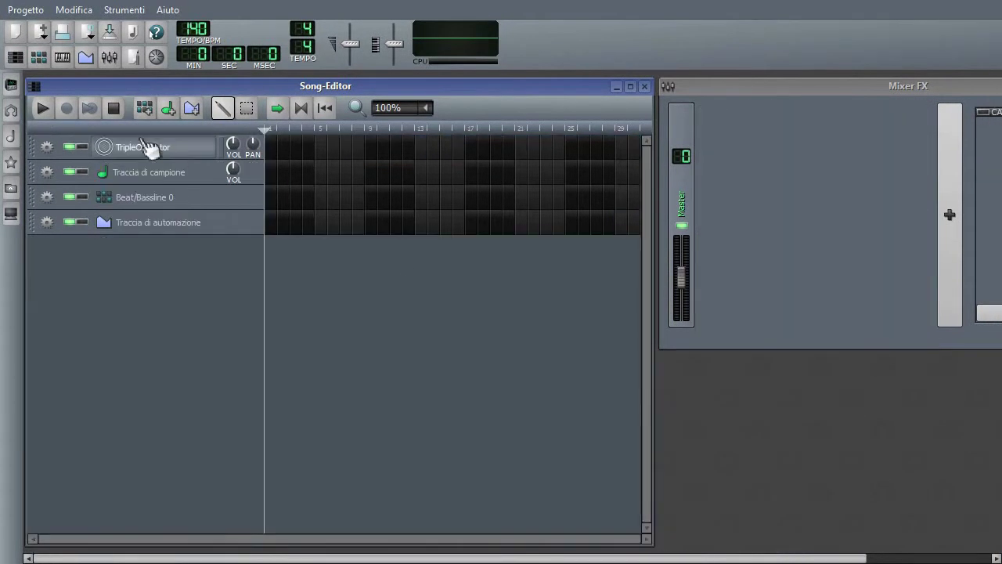
- Open the TripleOscillator instrument in the new project and place its window over the empty part of the Song-Editor
{"action": "left_click", "coordinate": [150, 148]}
{"action": "left_click_drag", "start_coordinate": [783, 216], "coordinate": [468, 156]}
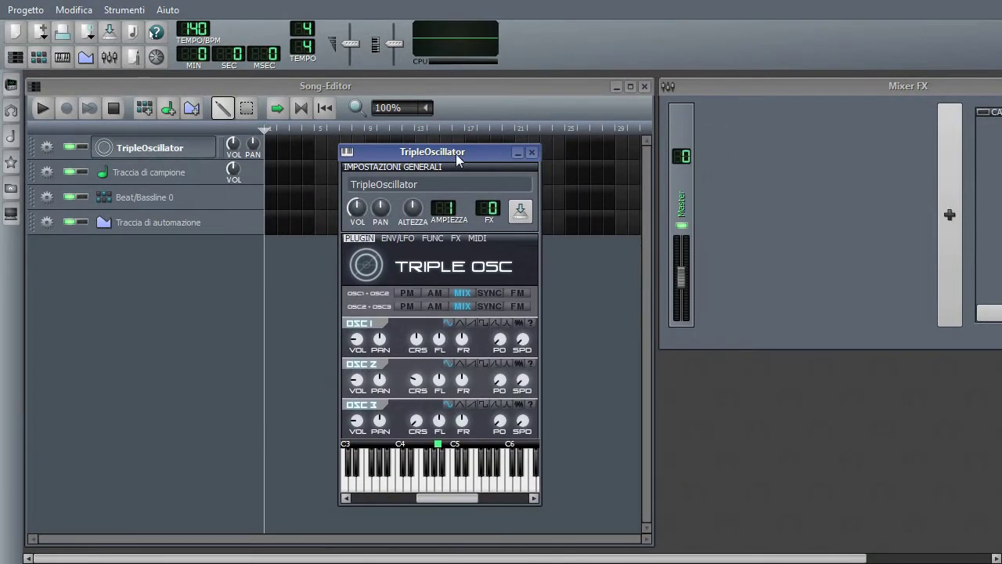
{"action": "left_click_drag", "start_coordinate": [455, 154], "coordinate": [528, 149]}
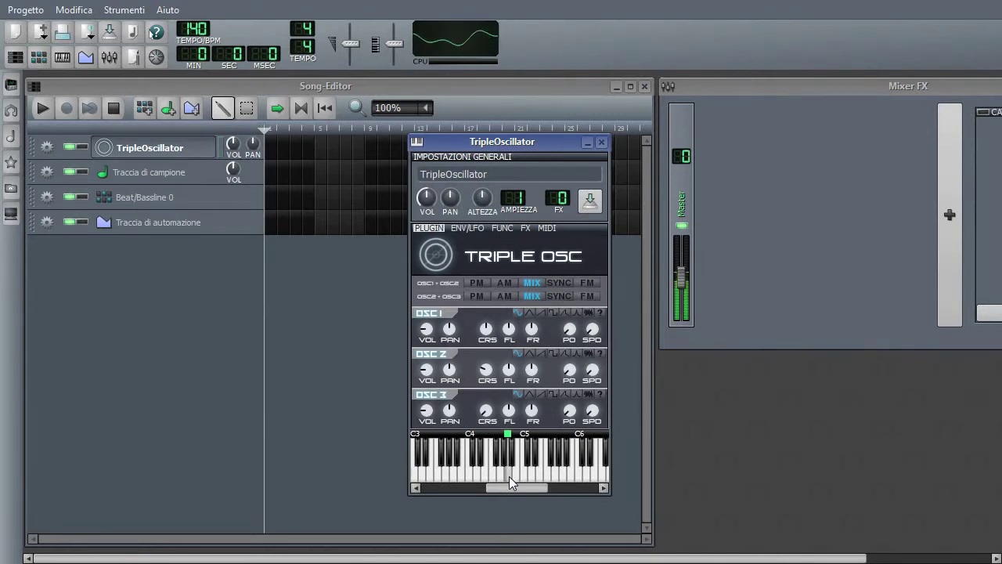
- Add the Fast Lookahead limiter to the Master channel's effect chain and place its controls beside the mixer
{"action": "left_click_drag", "start_coordinate": [917, 85], "coordinate": [674, 174]}
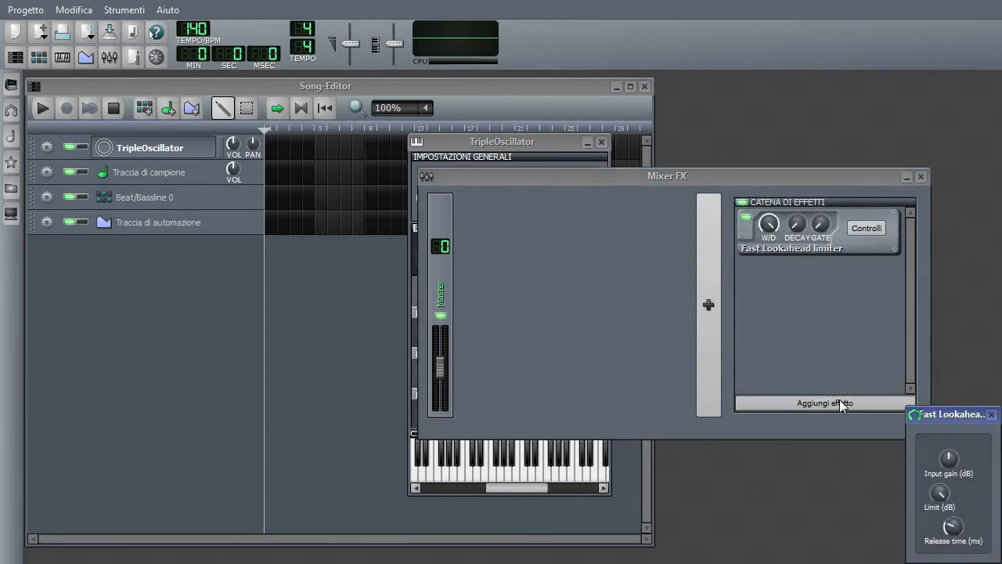
{"action": "left_click_drag", "start_coordinate": [975, 422], "coordinate": [914, 332]}
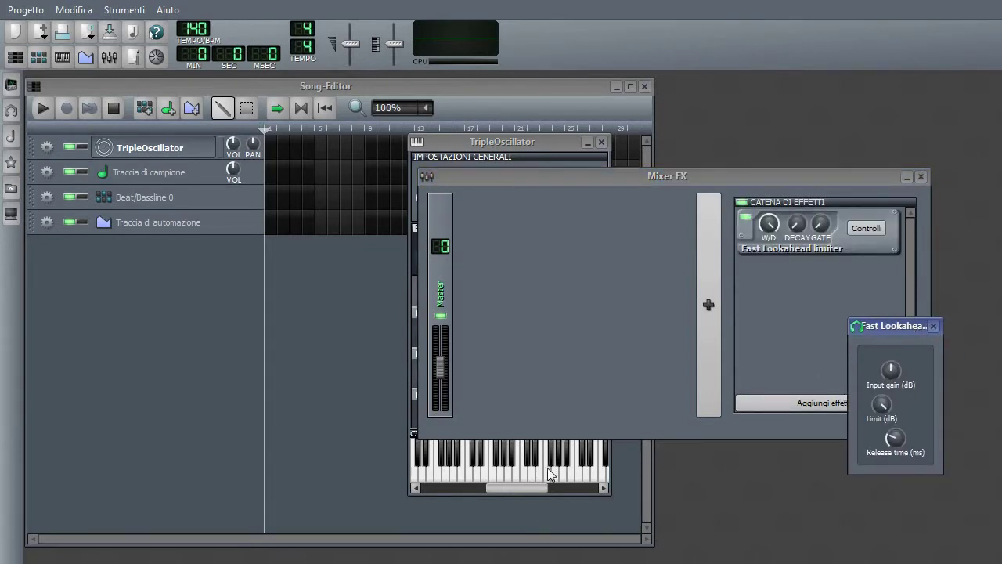
- Play TripleOscillator notes with the limiter active and bypassed to compare the sound, and turn the limiter back on
{"action": "left_click", "coordinate": [530, 486]}
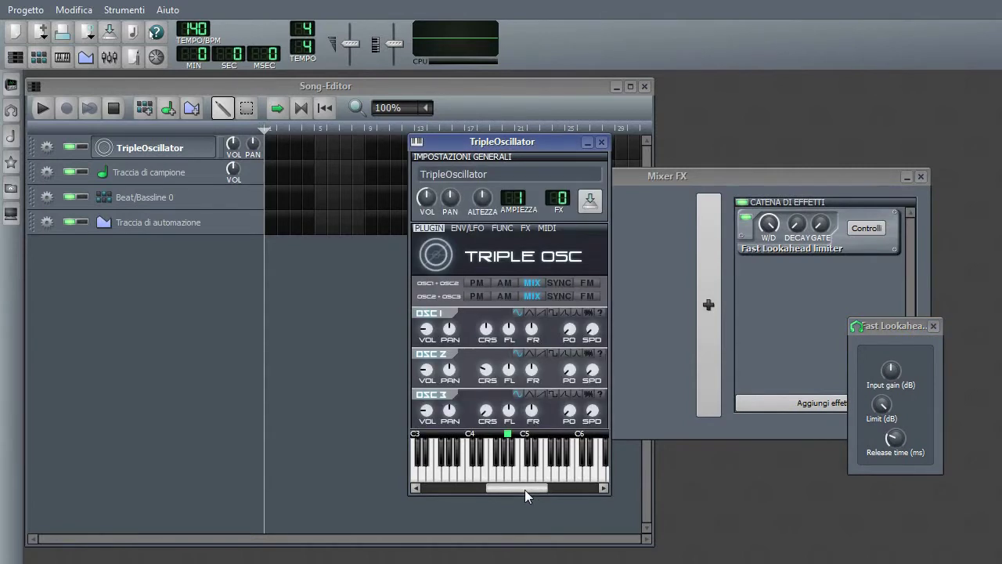
{"action": "key", "text": "i"}
{"action": "left_click", "coordinate": [617, 259]}
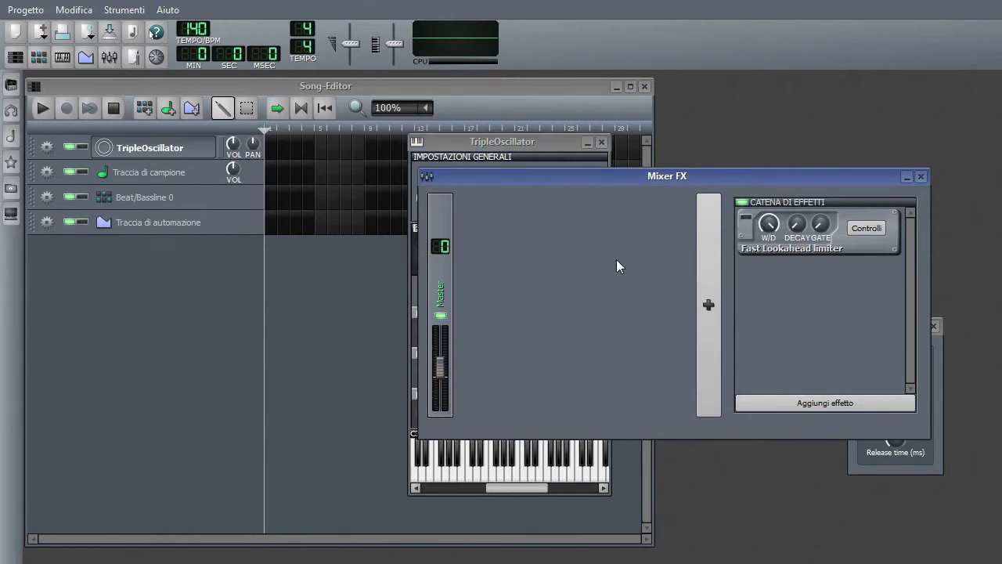
{"action": "left_click", "coordinate": [515, 485]}
{"action": "key", "text": "m"}
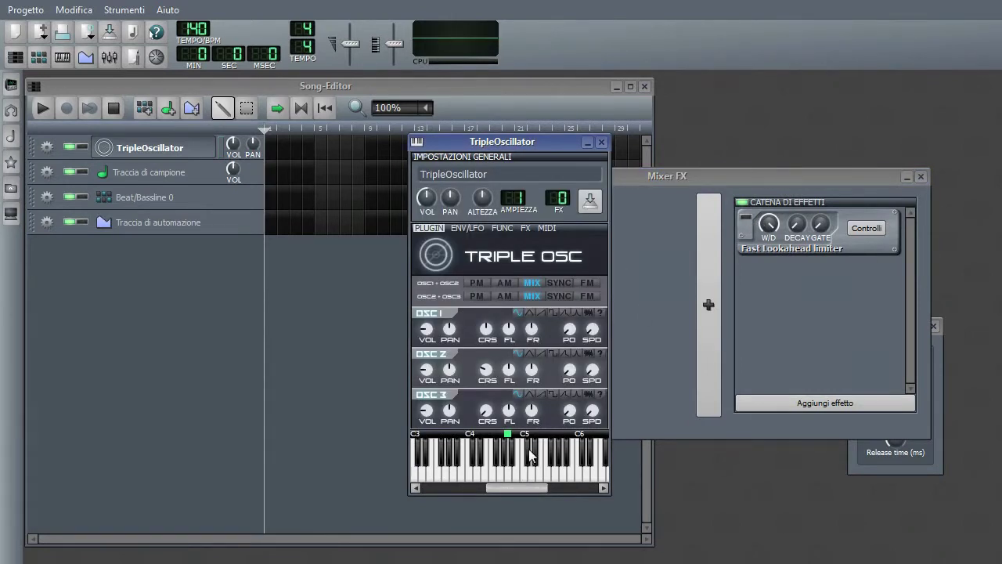
{"action": "left_click", "coordinate": [898, 316]}
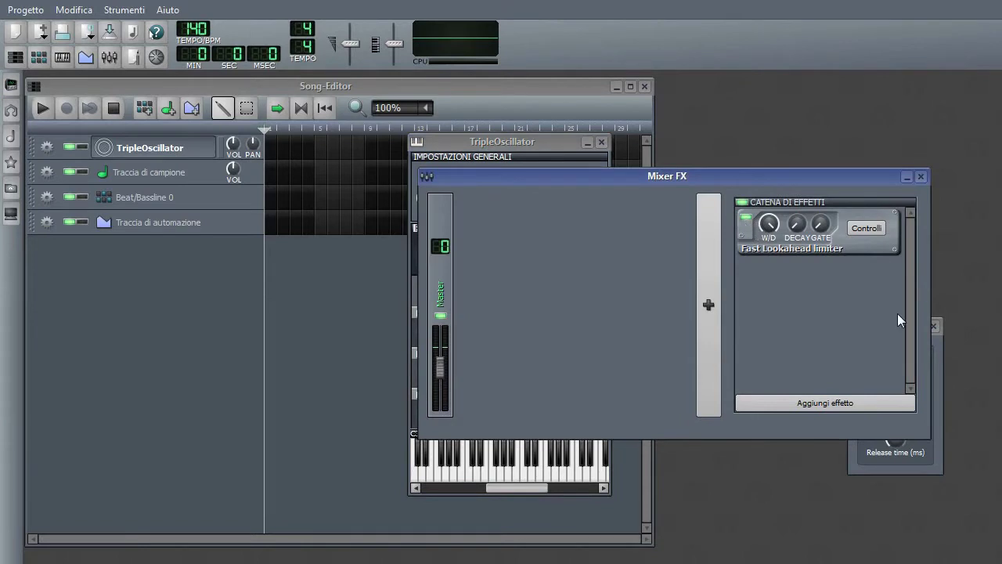
- Lower the limiter's Limit value in stages, playing single notes and a chord to check its effect
{"action": "left_click", "coordinate": [934, 450]}
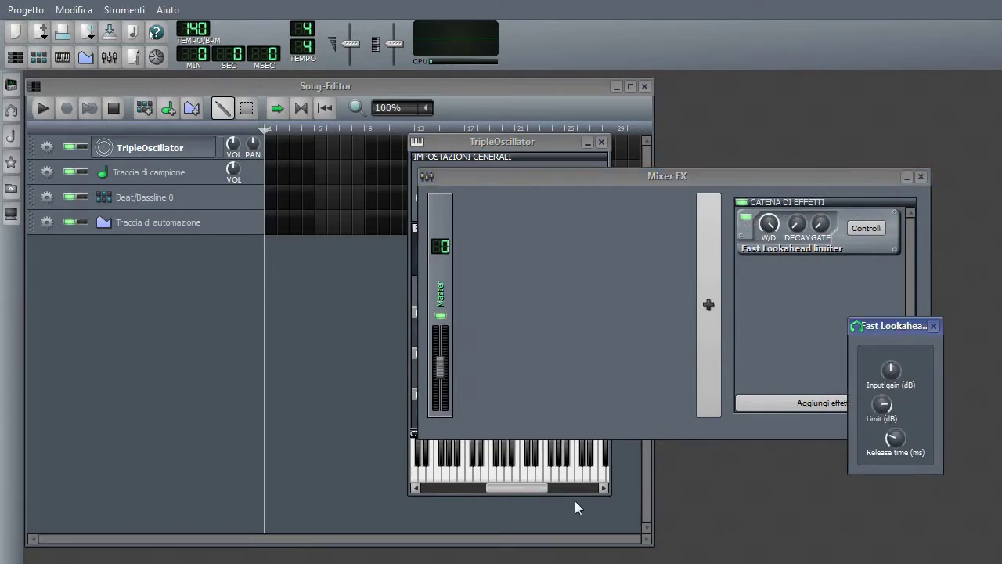
{"action": "left_click", "coordinate": [524, 488]}
{"action": "key", "text": "m"}
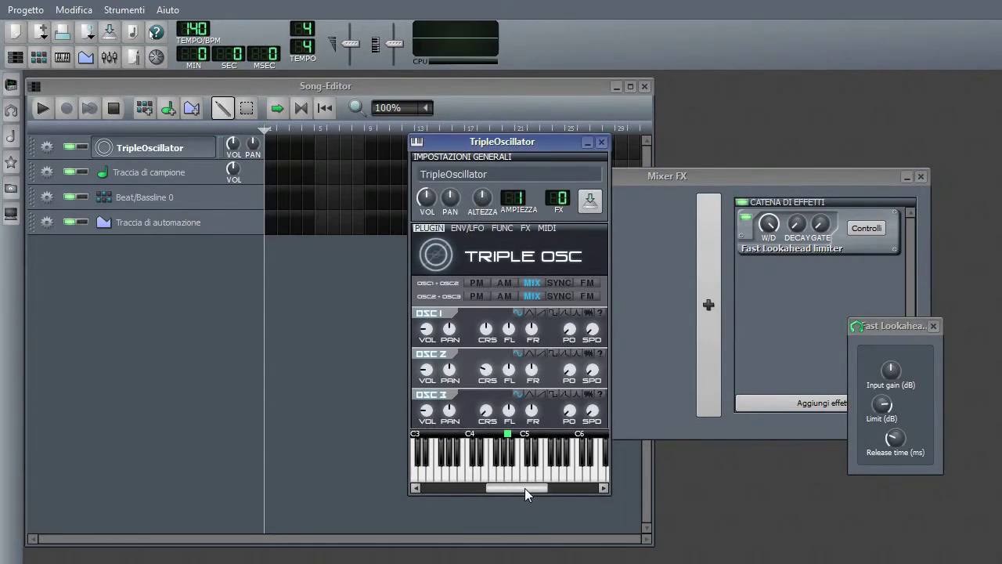
{"action": "left_click", "coordinate": [884, 404]}
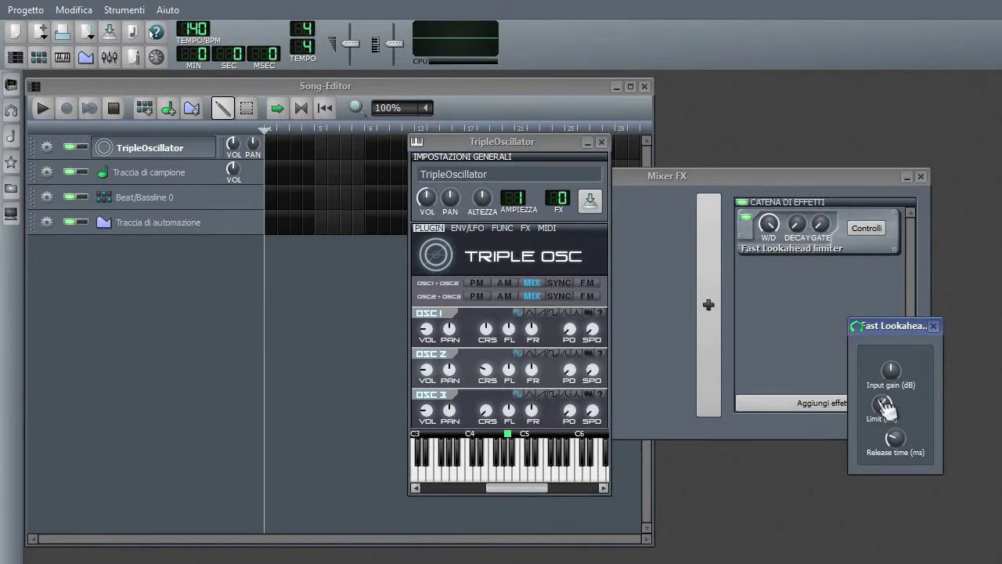
{"action": "key", "text": "t"}
{"action": "key", "text": "u"}
{"action": "key", "text": "i"}
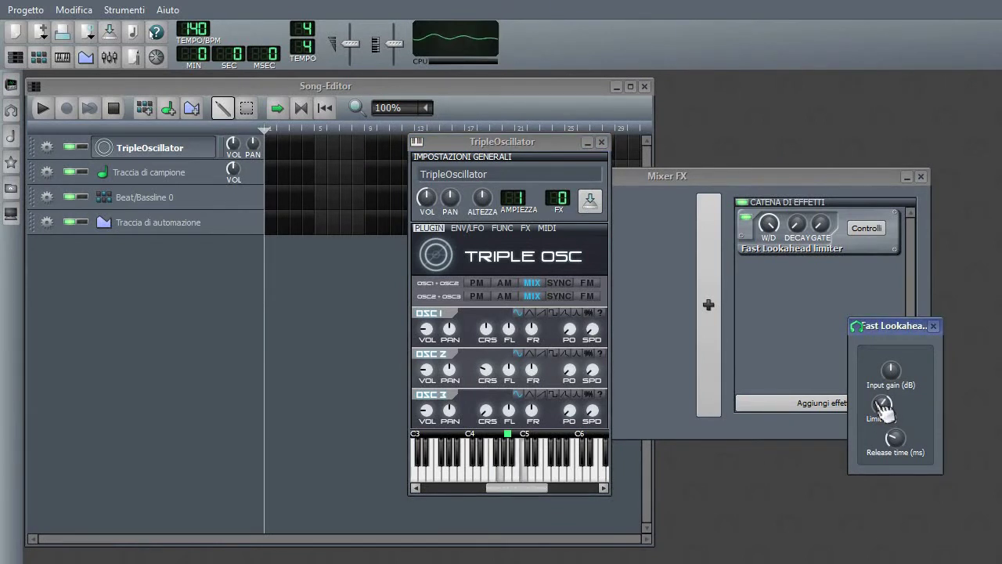
- Arrange the TripleOscillator, Mixer FX and limiter windows so that the instrument and the Master channel stand side by side
{"action": "left_click_drag", "start_coordinate": [524, 144], "coordinate": [406, 140]}
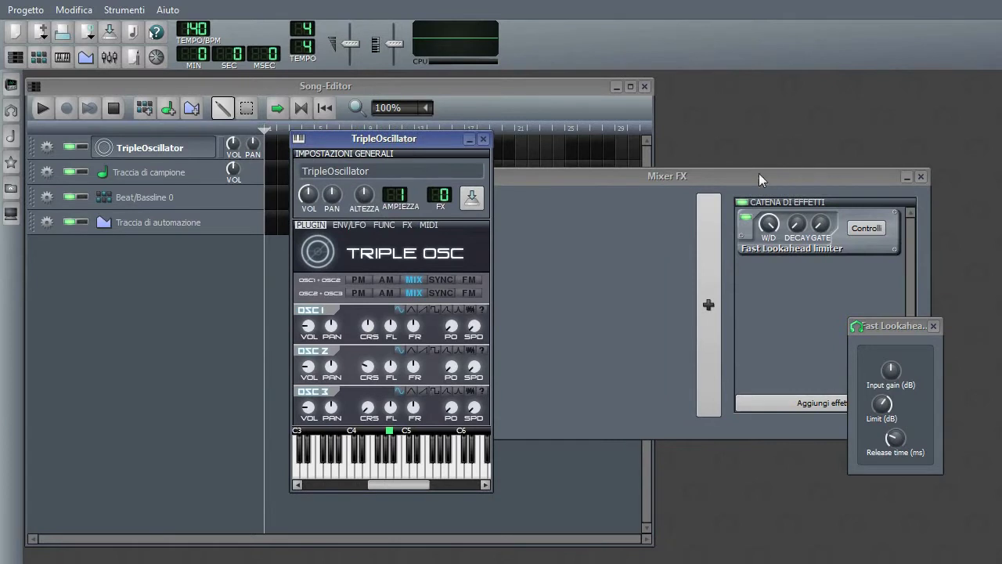
{"action": "left_click_drag", "start_coordinate": [758, 180], "coordinate": [862, 141]}
{"action": "left_click_drag", "start_coordinate": [909, 328], "coordinate": [803, 337]}
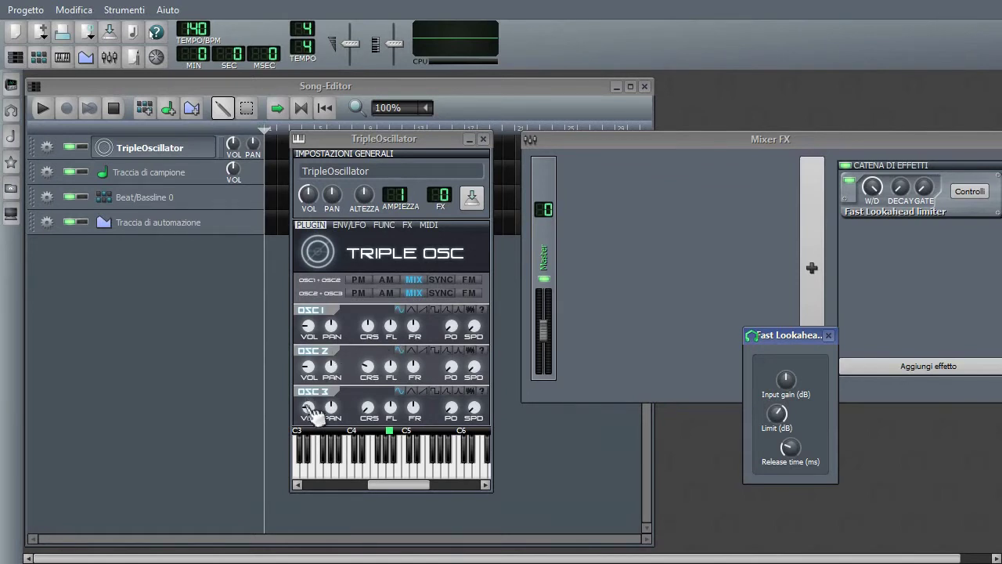
- Turn the volumes of OSC 3 and OSC 2 down to zero and play a note with OSC 1 alone
{"action": "left_click_drag", "start_coordinate": [306, 408], "coordinate": [306, 435]}
{"action": "left_click_drag", "start_coordinate": [309, 368], "coordinate": [308, 406]}
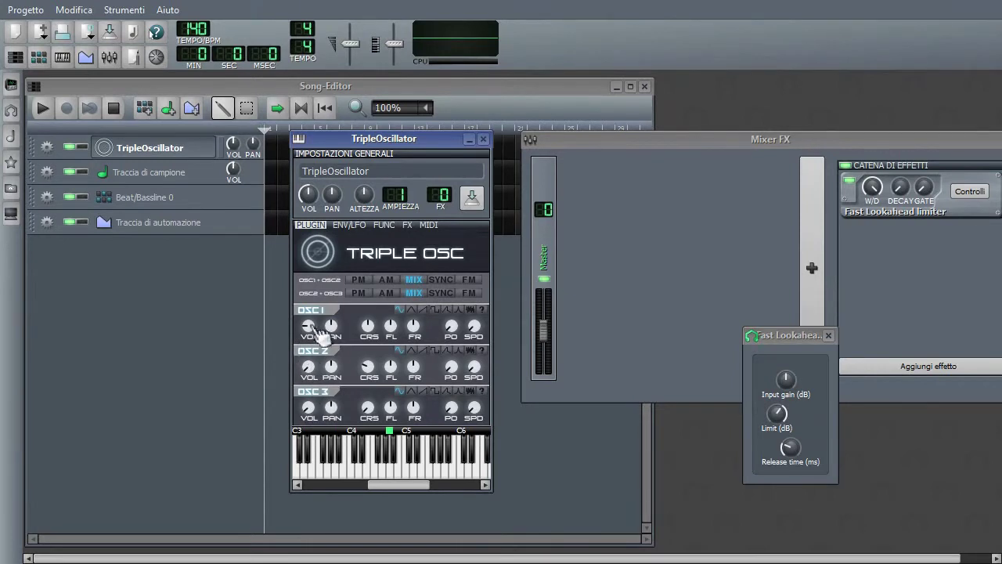
{"action": "key", "text": "y"}
- Bypass the Fast Lookahead limiter on the Master channel and play a note without it
{"action": "left_click", "coordinate": [850, 181]}
{"action": "left_click_drag", "start_coordinate": [402, 142], "coordinate": [427, 137]}
{"action": "key", "text": "y"}
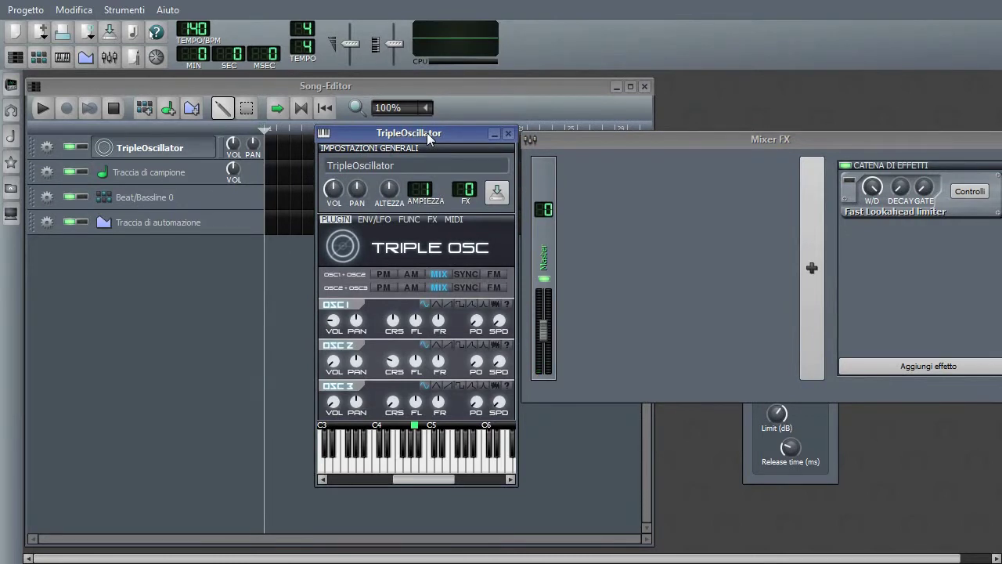
- Examine the TripleOscillator's volume envelope in its ENV/LFO settings and return to the oscillator view
{"action": "left_click", "coordinate": [378, 221]}
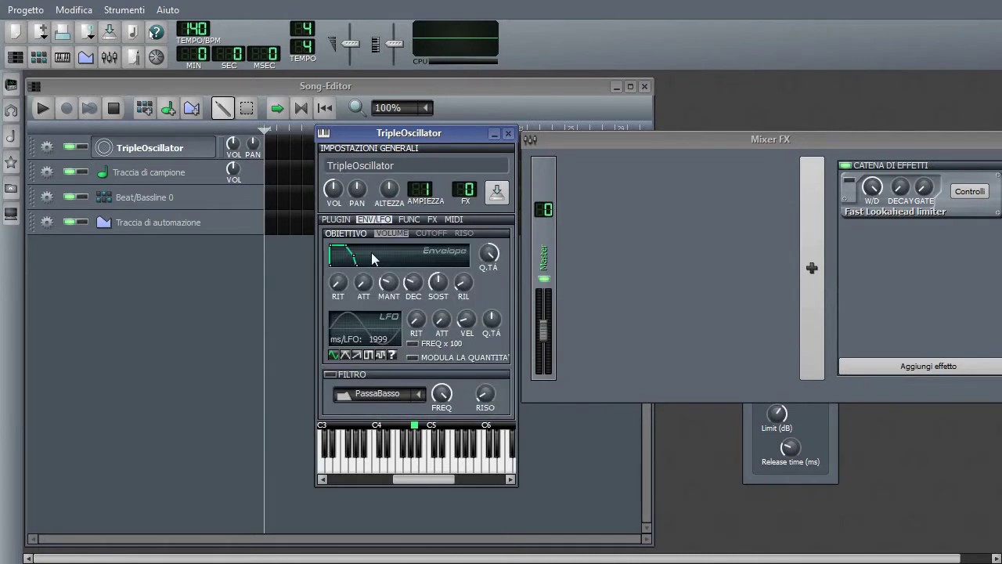
{"action": "left_click_drag", "start_coordinate": [453, 289], "coordinate": [451, 266]}
{"action": "left_click", "coordinate": [343, 220]}
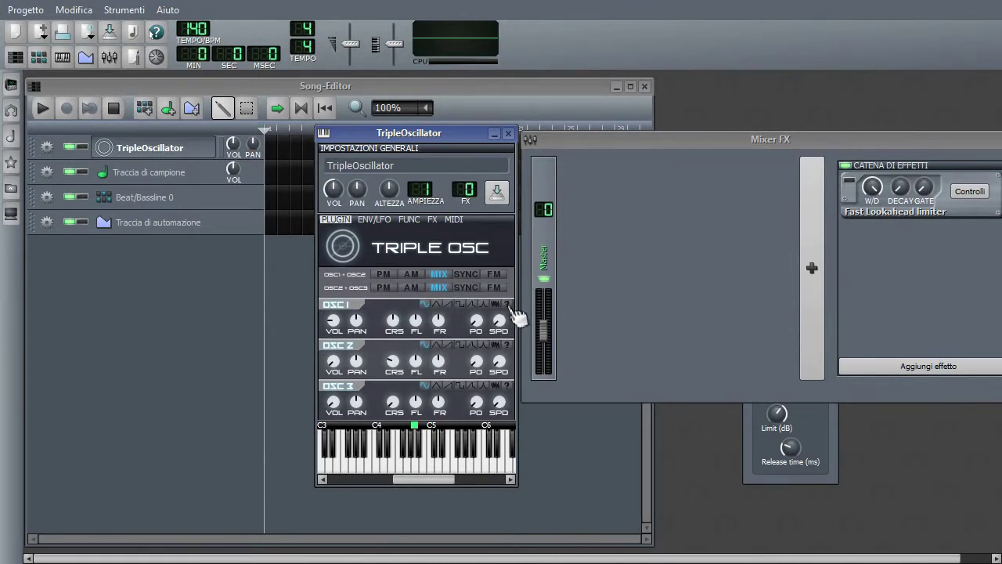
- Audition OSC 1 with the triangle, saw, Moog saw, exponential, white noise and user-defined waves, and return it to the sine wave
{"action": "left_click", "coordinate": [437, 305]}
{"action": "left_click", "coordinate": [450, 305]}
{"action": "key", "text": "y"}
{"action": "left_click", "coordinate": [472, 304]}
{"action": "key", "text": "z"}
{"action": "left_click", "coordinate": [484, 305]}
{"action": "left_click", "coordinate": [495, 304]}
{"action": "left_click", "coordinate": [506, 303]}
{"action": "left_click", "coordinate": [415, 466]}
{"action": "left_click", "coordinate": [425, 303]}
{"action": "left_click", "coordinate": [412, 470]}
{"action": "left_click", "coordinate": [417, 461]}
- Try out the coarse detuning of OSC 1 while playing notes
{"action": "left_click", "coordinate": [395, 327]}
{"action": "key", "text": "y"}
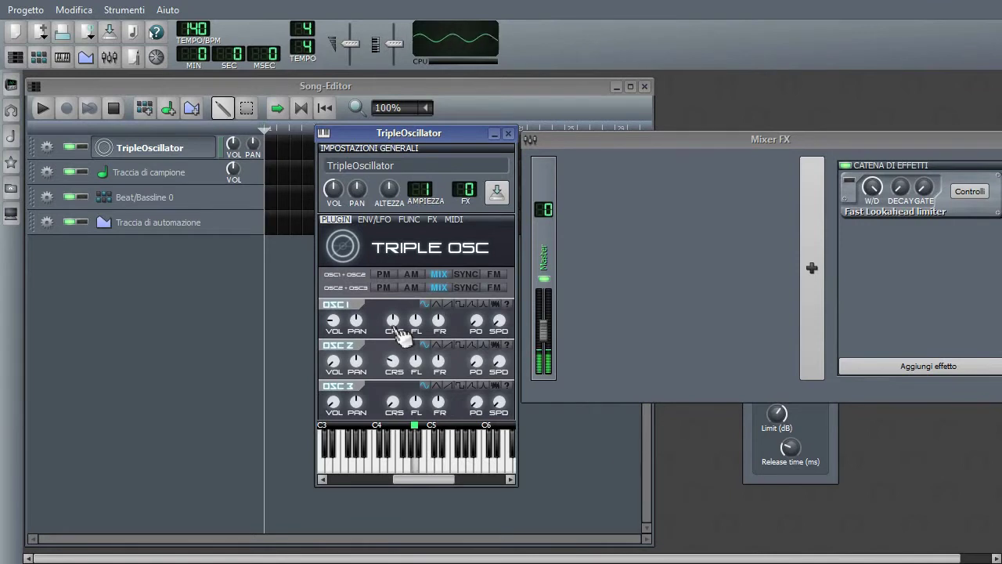
{"action": "left_click_drag", "start_coordinate": [396, 327], "coordinate": [396, 304]}
{"action": "left_click_drag", "start_coordinate": [402, 346], "coordinate": [435, 330]}
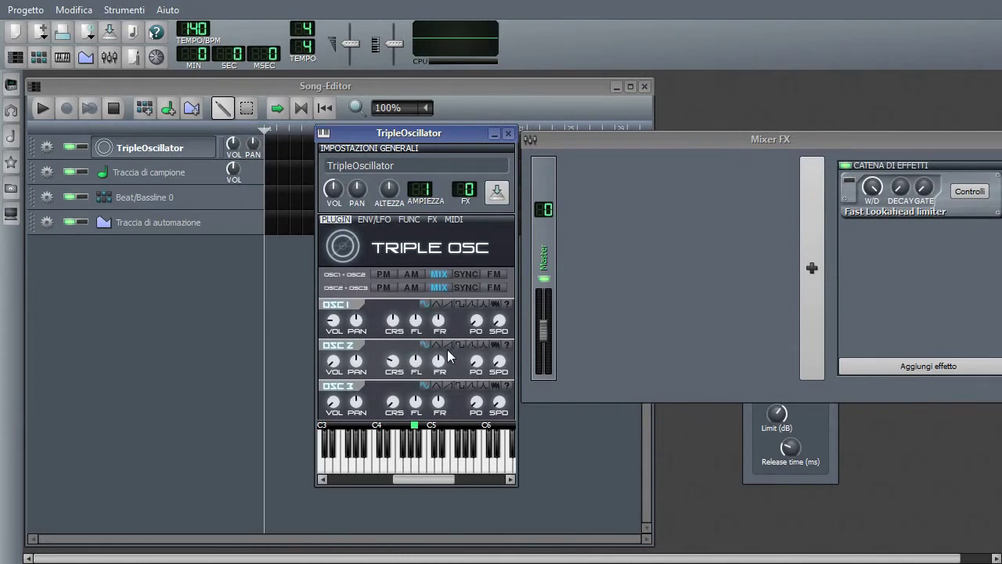
{"action": "key", "text": "q"}
- Try out the phase offset of OSC 1 while playing several notes
{"action": "left_click_drag", "start_coordinate": [476, 332], "coordinate": [476, 313]}
{"action": "key", "text": "u"}
{"action": "key", "text": "m"}
{"action": "key", "text": "m"}
{"action": "key", "text": "m"}
{"action": "key", "text": "y"}
{"action": "key", "text": "y"}
{"action": "key", "text": "y"}
- Switch OSC 1 through the square, Moog saw and saw waves again and set it back to sine
{"action": "left_click_drag", "start_coordinate": [443, 132], "coordinate": [545, 133]}
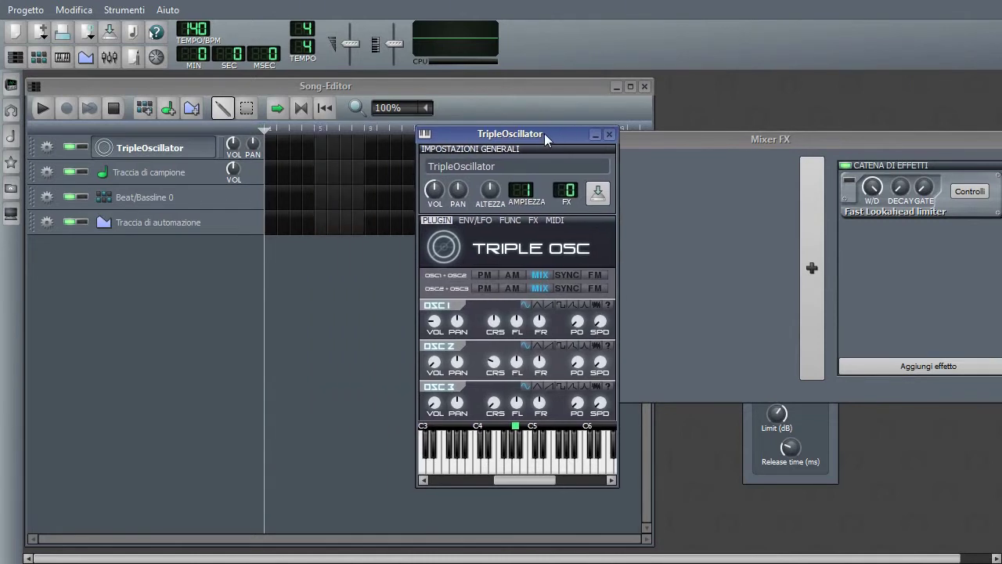
{"action": "left_click", "coordinate": [565, 306]}
{"action": "left_click", "coordinate": [571, 305]}
{"action": "left_click", "coordinate": [552, 306]}
{"action": "left_click", "coordinate": [525, 304]}
- Go through the PM, AM, MIX, SYNC and FM modes between OSC 1 and OSC 2, and return to MIX
{"action": "left_click", "coordinate": [487, 277]}
{"action": "left_click", "coordinate": [514, 275]}
{"action": "left_click", "coordinate": [540, 275]}
{"action": "left_click", "coordinate": [567, 276]}
{"action": "left_click", "coordinate": [597, 276]}
{"action": "left_click", "coordinate": [575, 276]}
{"action": "left_click", "coordinate": [540, 275]}
- Raise the coarse detuning of OSC 2
{"action": "left_click_drag", "start_coordinate": [494, 362], "coordinate": [494, 343]}
- Turn the Fast Lookahead limiter back on and lower the TripleOscillator's overall volume
{"action": "left_click", "coordinate": [852, 216]}
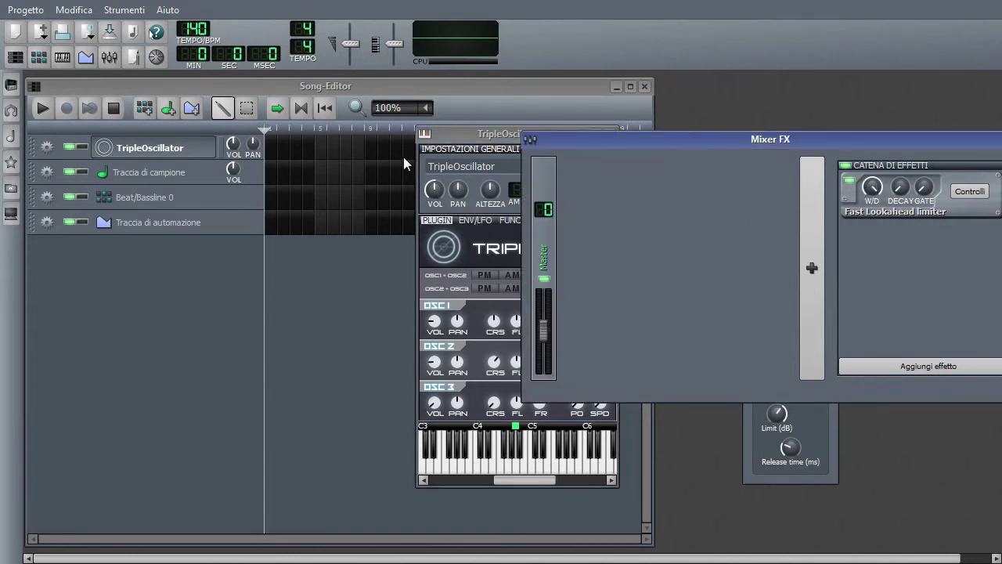
{"action": "left_click", "coordinate": [443, 196]}
{"action": "left_click_drag", "start_coordinate": [504, 132], "coordinate": [470, 131]}
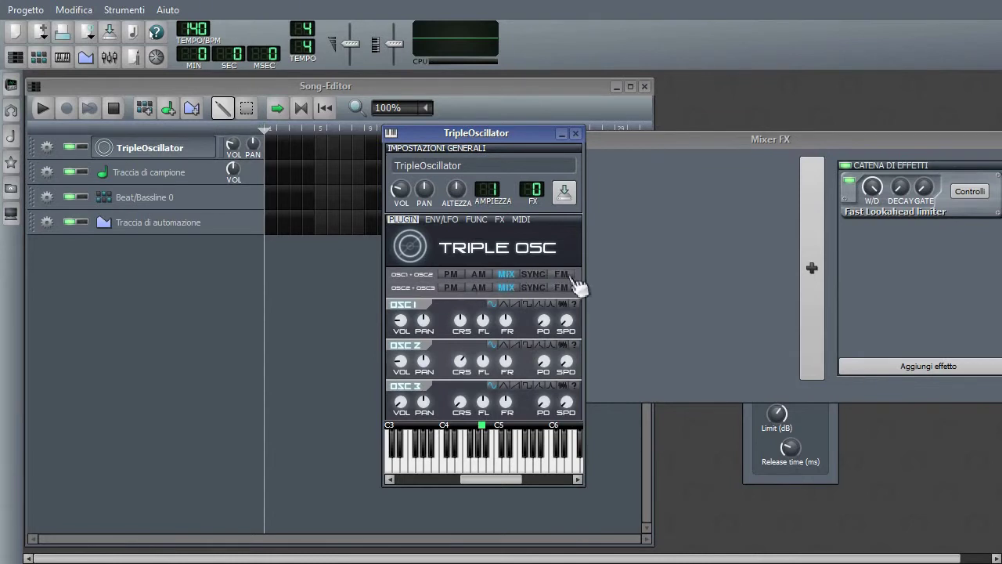
- Set the modulation between OSC 1 and OSC 2 to AM and play notes while trying OSC 2's coarse detuning
{"action": "left_click", "coordinate": [481, 274]}
{"action": "left_click_drag", "start_coordinate": [513, 138], "coordinate": [555, 140]}
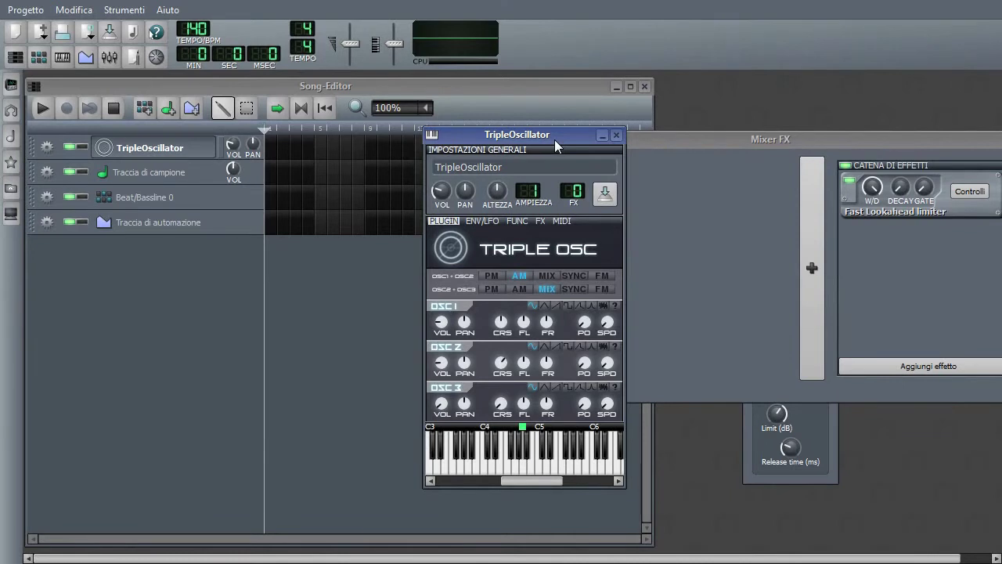
{"action": "key", "text": "y"}
{"action": "key", "text": "y"}
{"action": "mouse_move", "coordinate": [503, 363]}
{"action": "left_mouse_down"}
{"action": "mouse_move", "coordinate": [503, 419]}
{"action": "mouse_move", "coordinate": [503, 363]}
{"action": "left_mouse_up"}
- Add a Spectrum Analyzer to the Master effect chain and place its display where it is fully in view
{"action": "left_click", "coordinate": [920, 386]}
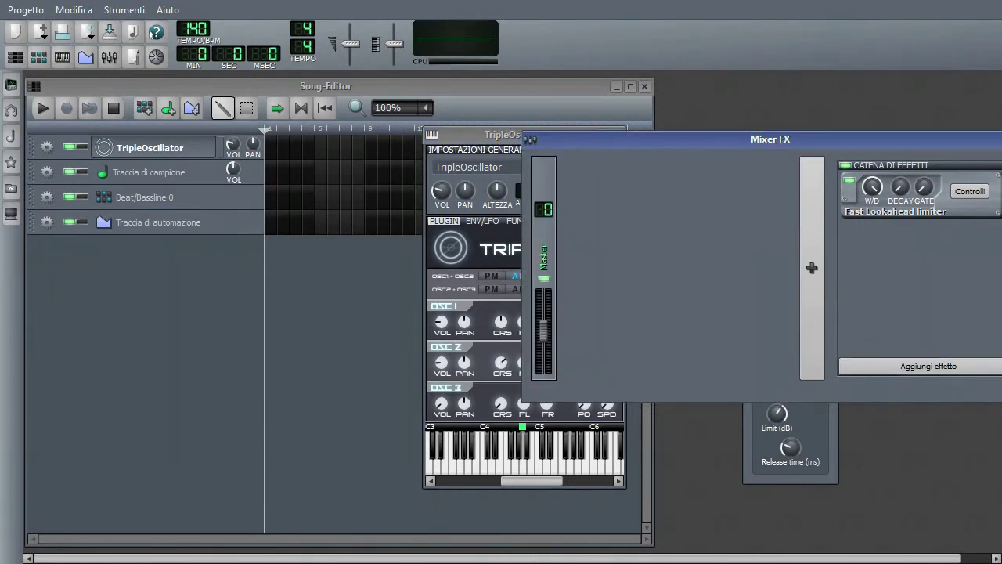
{"action": "left_click", "coordinate": [918, 369]}
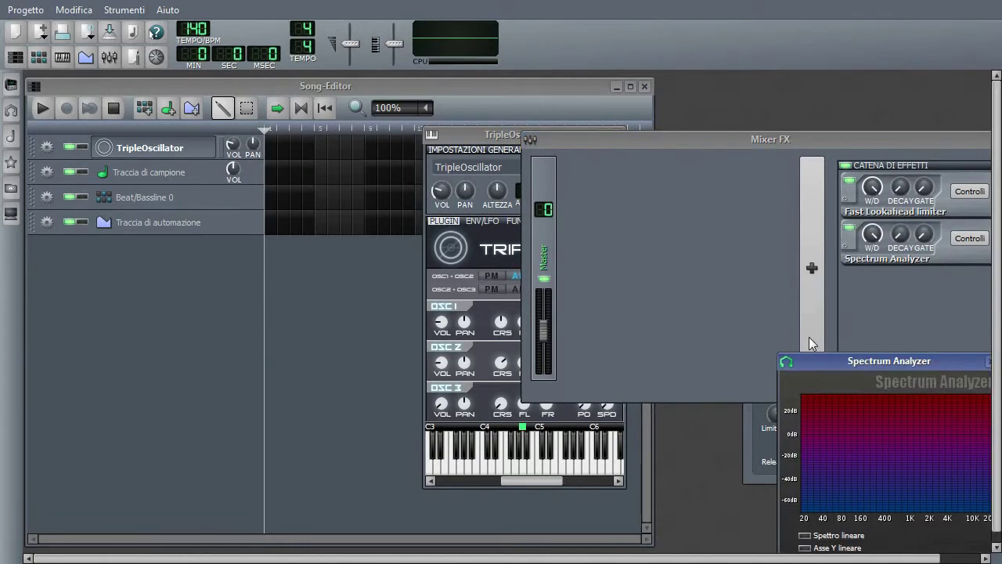
{"action": "left_click_drag", "start_coordinate": [868, 374], "coordinate": [750, 298]}
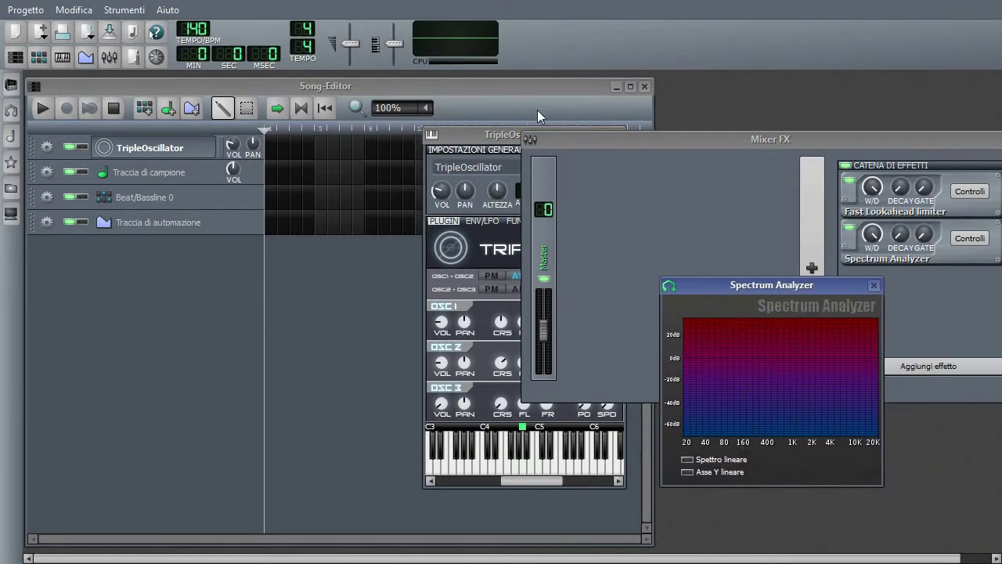
- Play a note beside the Spectrum Analyzer and lower OSC 2's coarse detuning to examine how the AM frequencies shift
{"action": "left_click_drag", "start_coordinate": [506, 141], "coordinate": [447, 136]}
{"action": "key", "text": "y"}
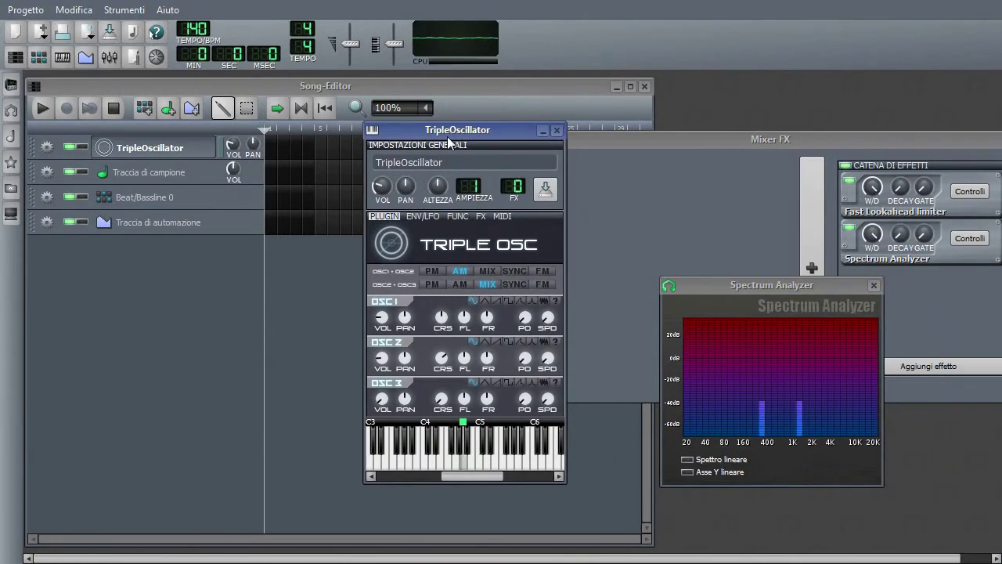
{"action": "left_click_drag", "start_coordinate": [445, 357], "coordinate": [445, 371]}
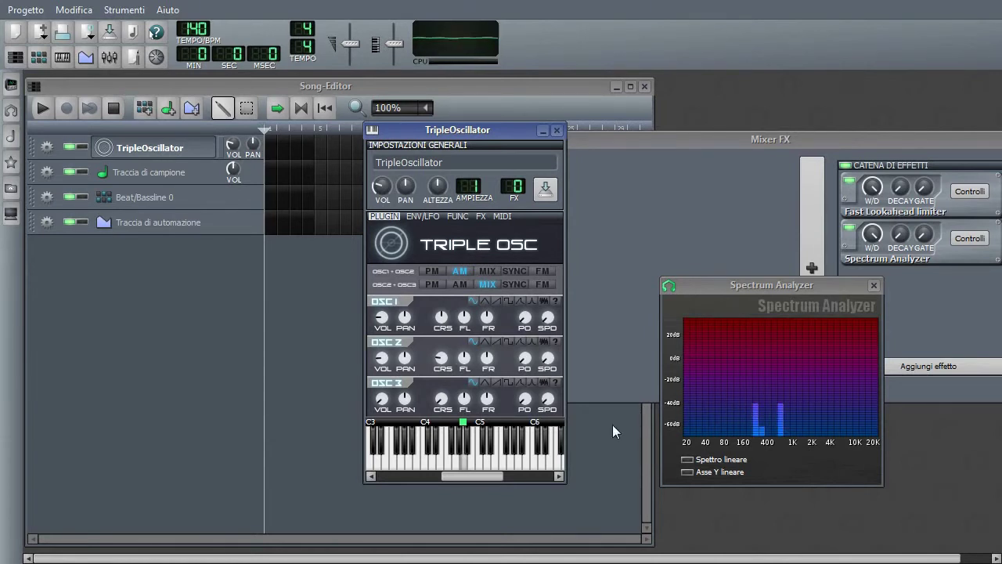
- Try the Spectrum Analyzer's linear spectrum and restore its non-linear view
{"action": "left_click", "coordinate": [732, 462]}
{"action": "left_click", "coordinate": [443, 359]}
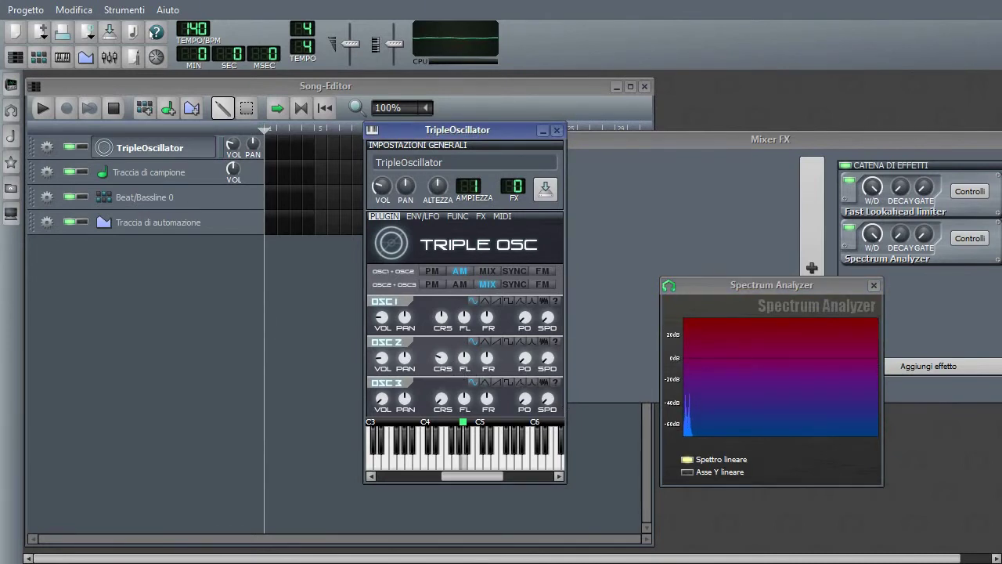
{"action": "left_click", "coordinate": [712, 461]}
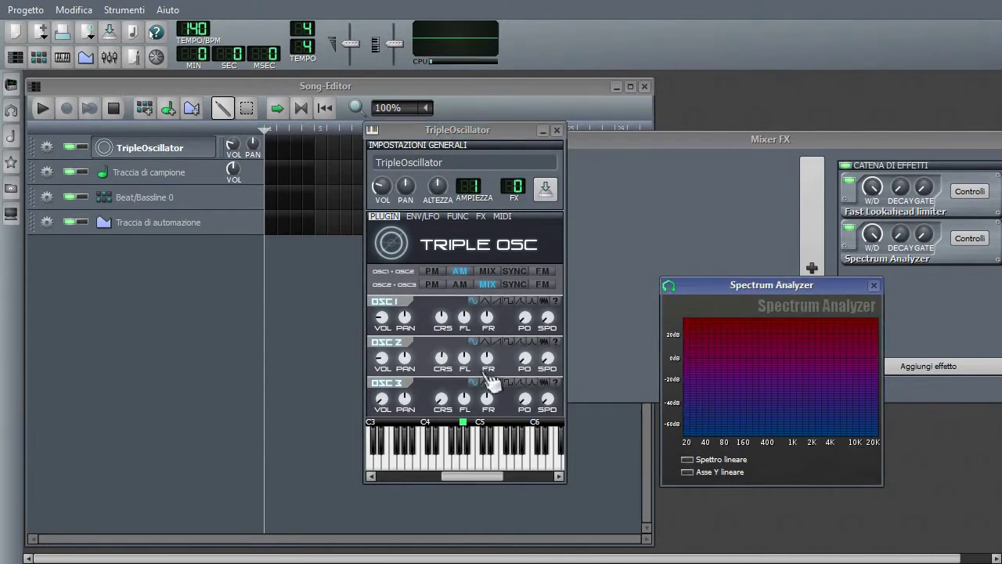
- Play a note and vary OSC 2's coarse detuning in both directions to examine the AM frequencies on the Spectrum Analyzer
{"action": "left_click", "coordinate": [453, 367]}
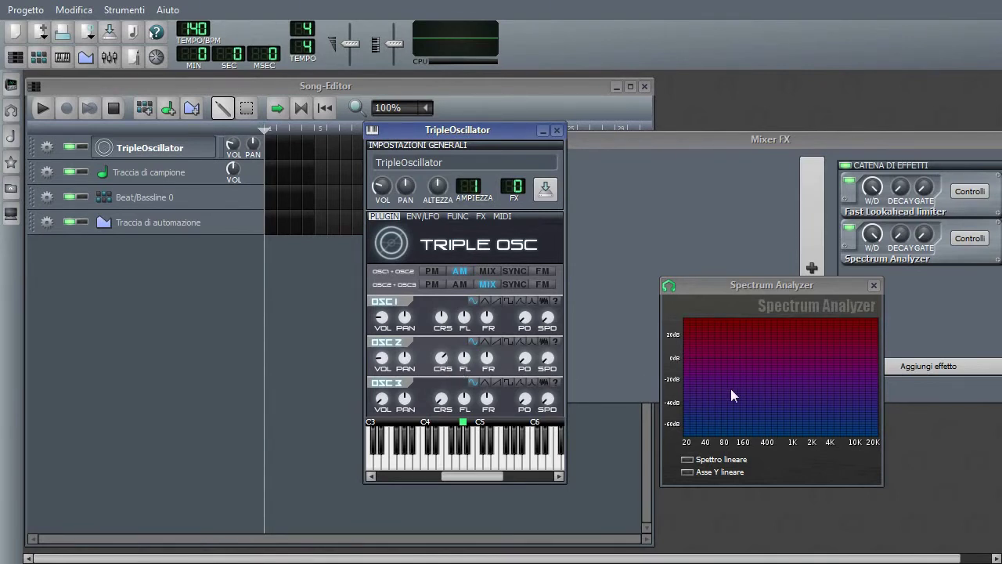
{"action": "left_click", "coordinate": [736, 426]}
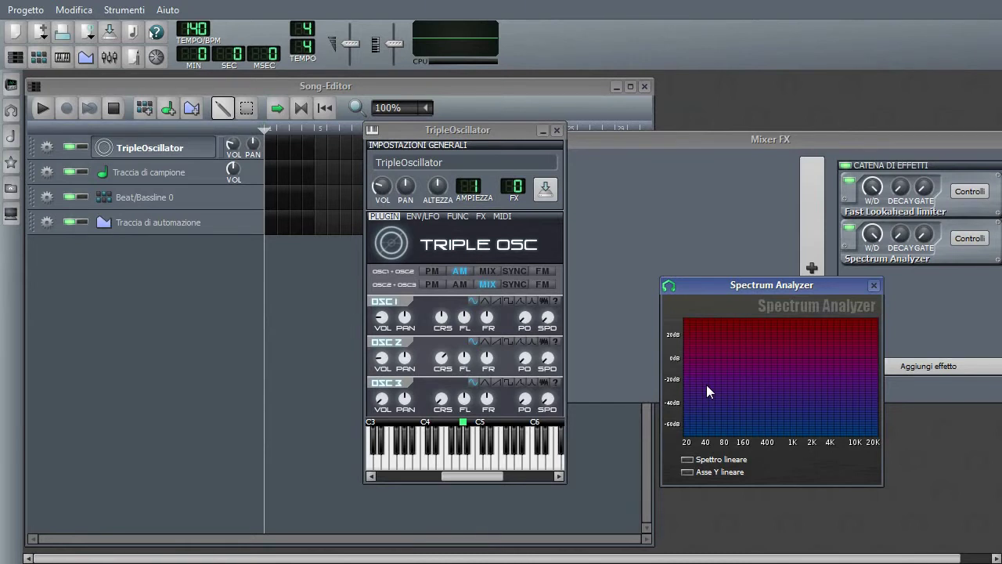
{"action": "left_click", "coordinate": [476, 377]}
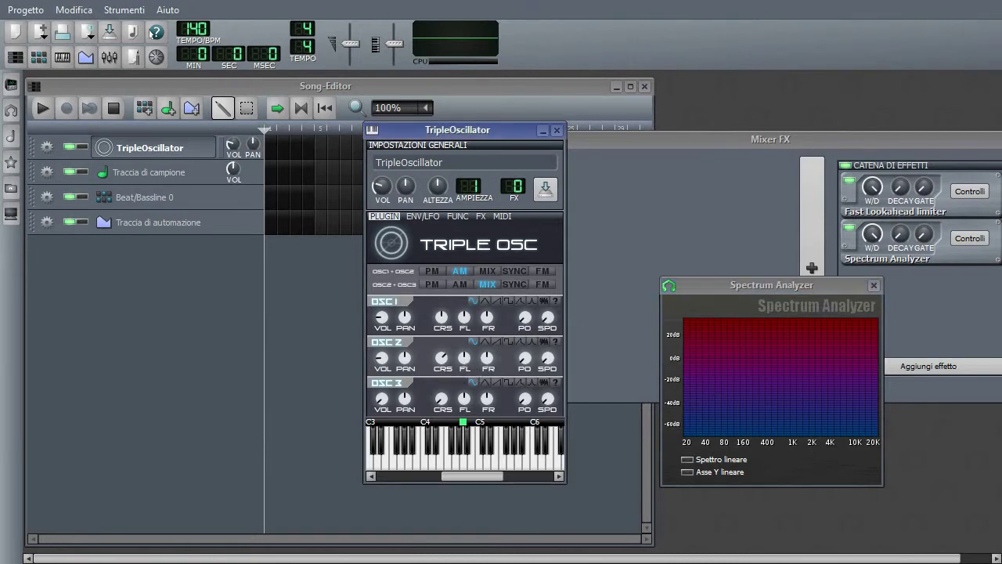
{"action": "left_click_drag", "start_coordinate": [443, 362], "coordinate": [442, 351]}
{"action": "left_click", "coordinate": [468, 460]}
{"action": "left_click_drag", "start_coordinate": [440, 358], "coordinate": [441, 358]}
- Set the modulation between OSC 1 and OSC 2 to PM and play notes while changing OSC 2's coarse detuning
{"action": "left_click", "coordinate": [443, 272]}
{"action": "key", "text": "q"}
{"action": "key", "text": "y"}
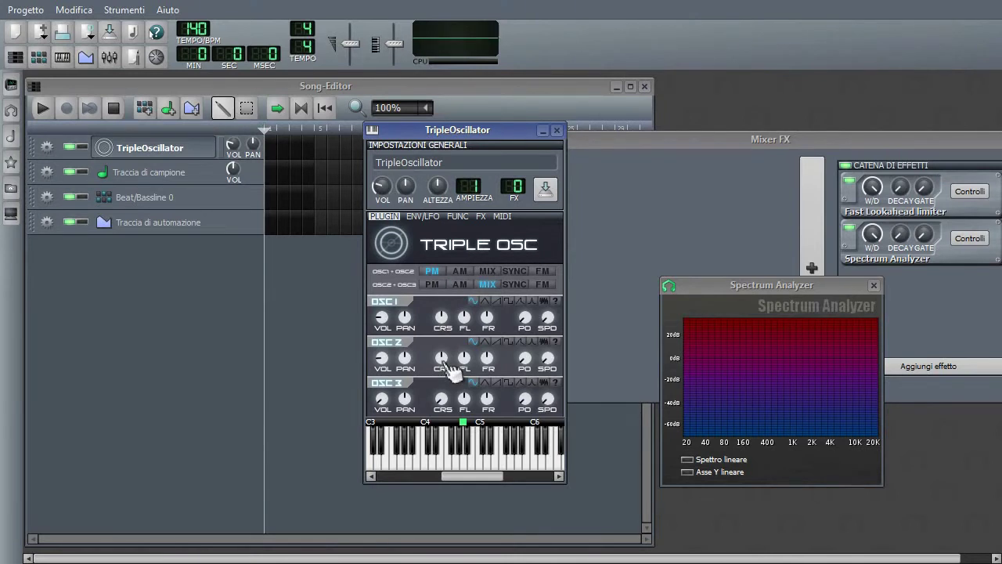
{"action": "key", "text": "y"}
{"action": "mouse_move", "coordinate": [445, 362]}
{"action": "left_mouse_down"}
{"action": "mouse_move", "coordinate": [444, 315]}
{"action": "mouse_move", "coordinate": [443, 382]}
{"action": "mouse_move", "coordinate": [443, 365]}
{"action": "left_mouse_up"}
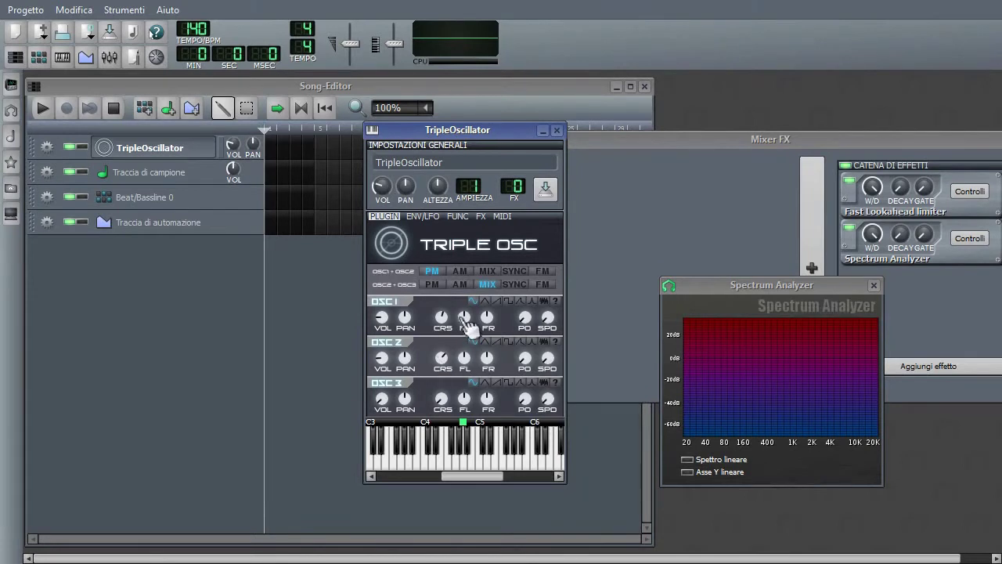
- Bring OSC 1's coarse detuning back to the centre, give it a square wave and play notes
{"action": "left_click_drag", "start_coordinate": [443, 321], "coordinate": [443, 320]}
{"action": "left_click", "coordinate": [505, 299]}
{"action": "key", "text": "y"}
{"action": "key", "text": "y"}
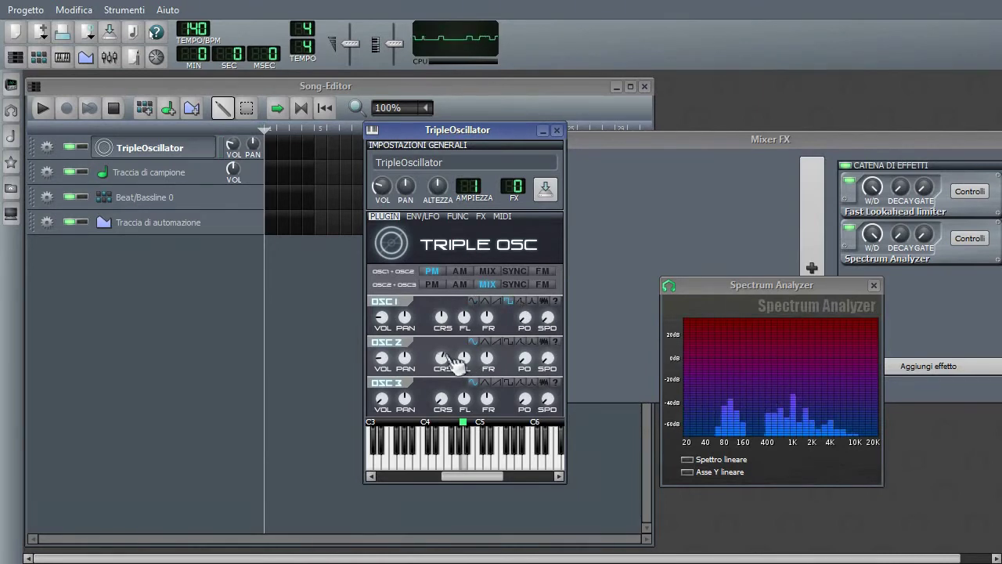
- Play high and low notes while varying OSC 2's coarse detuning against the square-wave OSC 1
{"action": "left_click_drag", "start_coordinate": [441, 365], "coordinate": [489, 391]}
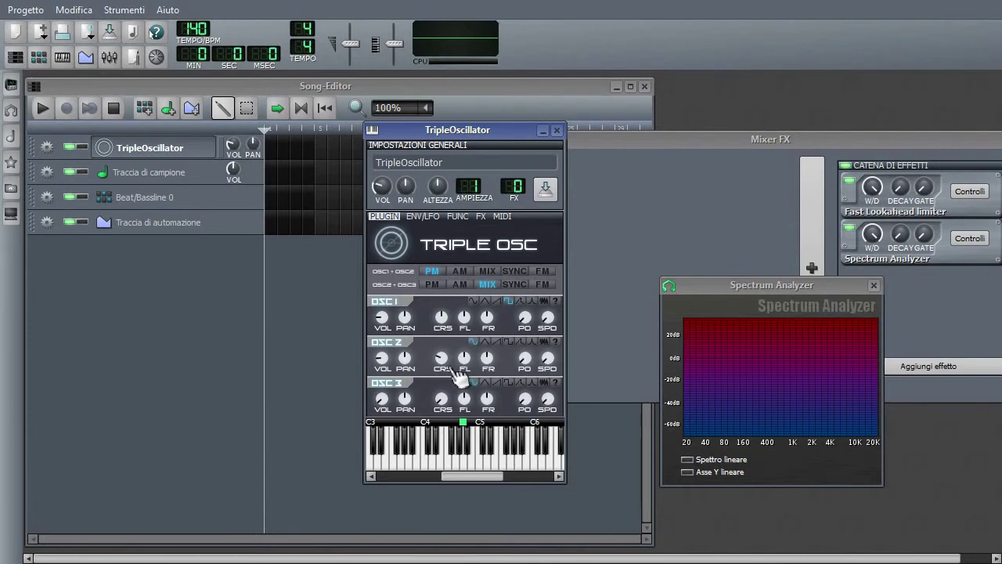
{"action": "key", "text": "y"}
{"action": "key", "text": "y"}
{"action": "key", "text": "x"}
{"action": "mouse_move", "coordinate": [443, 361]}
{"action": "left_mouse_down"}
{"action": "mouse_move", "coordinate": [443, 384]}
{"action": "mouse_move", "coordinate": [443, 373]}
{"action": "left_mouse_up"}
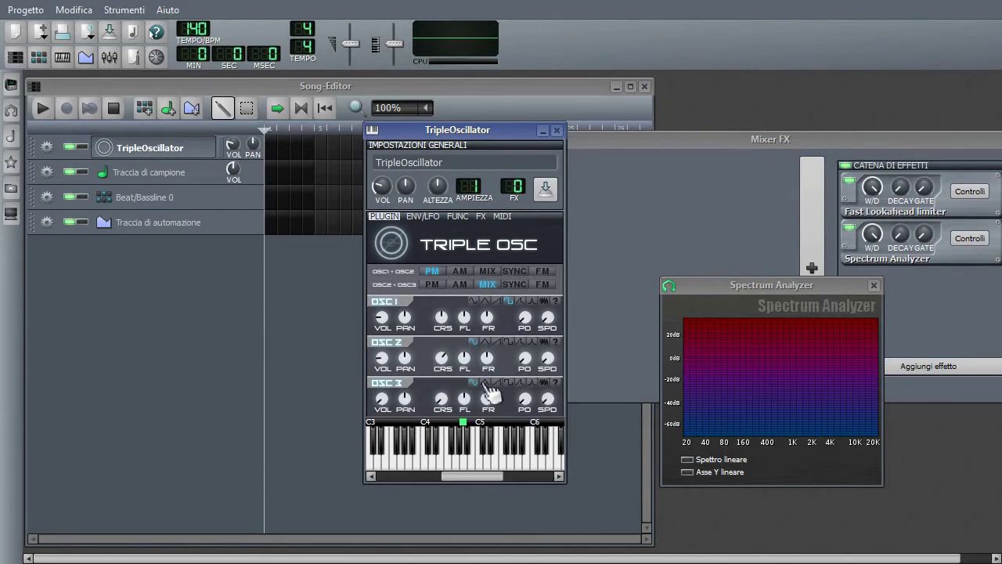
- Move the TripleOscillator window closer to the Spectrum Analyzer and switch OSC 1 back to a sine wave
{"action": "left_click_drag", "start_coordinate": [440, 131], "coordinate": [478, 123]}
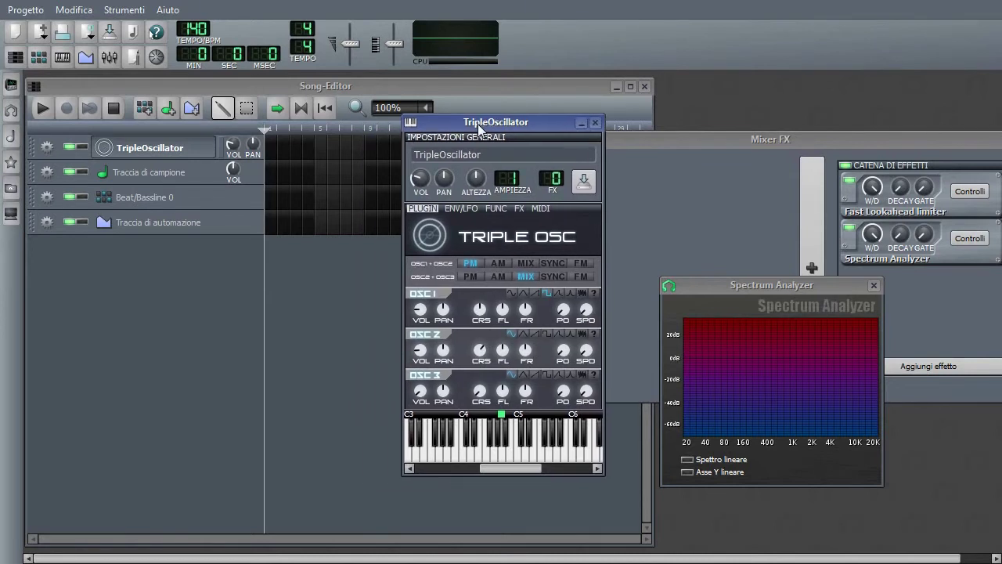
{"action": "left_click", "coordinate": [523, 293]}
{"action": "left_click", "coordinate": [513, 295]}
- Keep PM between OSC 1 and OSC 2 after briefly selecting FM, and play a note while varying OSC 2's volume
{"action": "left_click", "coordinate": [583, 264]}
{"action": "left_click", "coordinate": [473, 265]}
{"action": "left_click_drag", "start_coordinate": [416, 352], "coordinate": [417, 351]}
{"action": "key", "text": "y"}
{"action": "left_click_drag", "start_coordinate": [416, 351], "coordinate": [416, 335]}
- Set the modulation between OSC 1 and OSC 2 to FM and raise OSC 2's volume while playing a note
{"action": "left_click", "coordinate": [580, 263]}
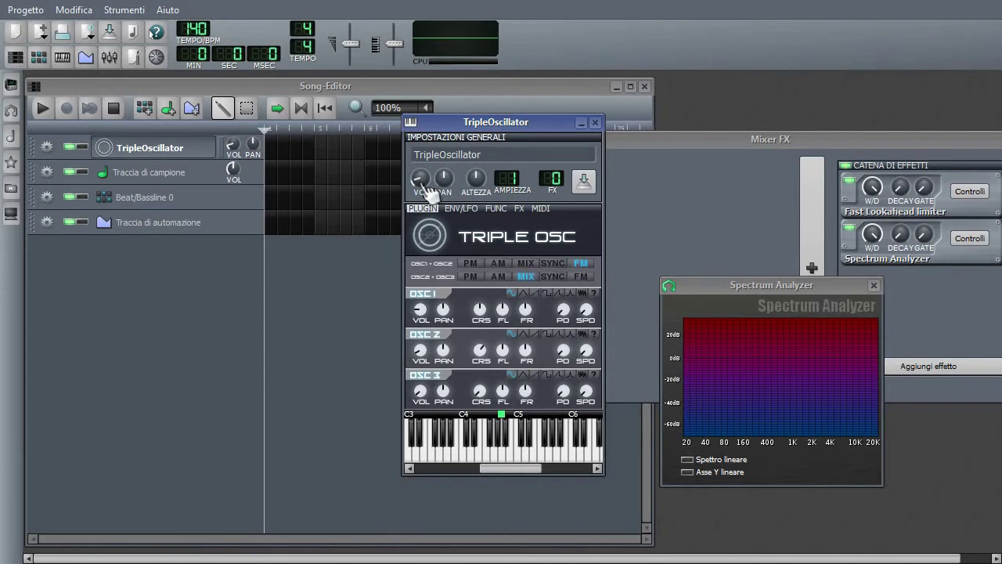
{"action": "key", "text": "y"}
{"action": "left_click_drag", "start_coordinate": [421, 358], "coordinate": [421, 334]}
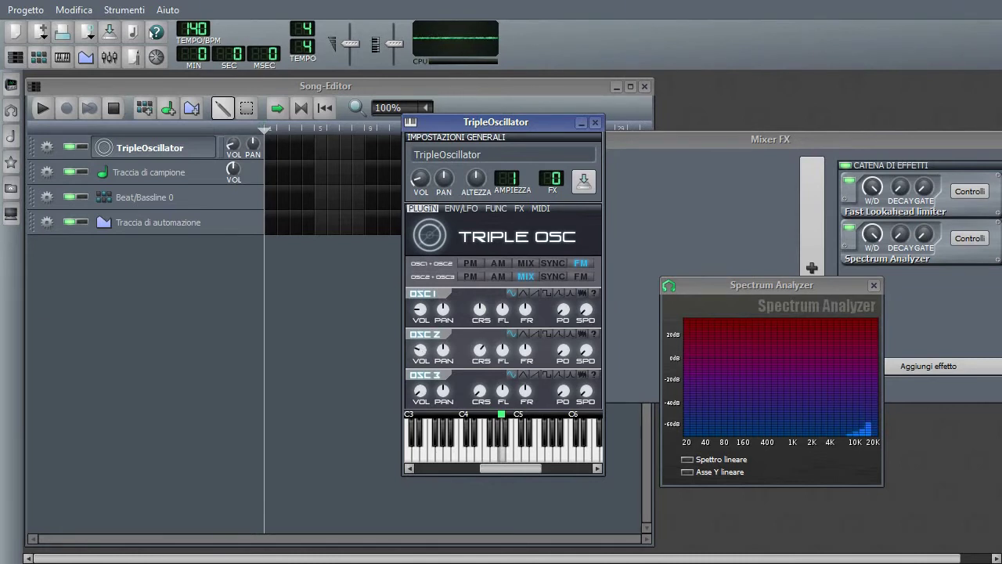
{"action": "left_click_drag", "start_coordinate": [421, 334], "coordinate": [421, 307]}
- Give OSC 2 a triangle wave and vary its volume, detuning and panning in FM mode
{"action": "left_click", "coordinate": [537, 335]}
{"action": "left_click_drag", "start_coordinate": [422, 349], "coordinate": [421, 318]}
{"action": "left_click_drag", "start_coordinate": [500, 349], "coordinate": [480, 313]}
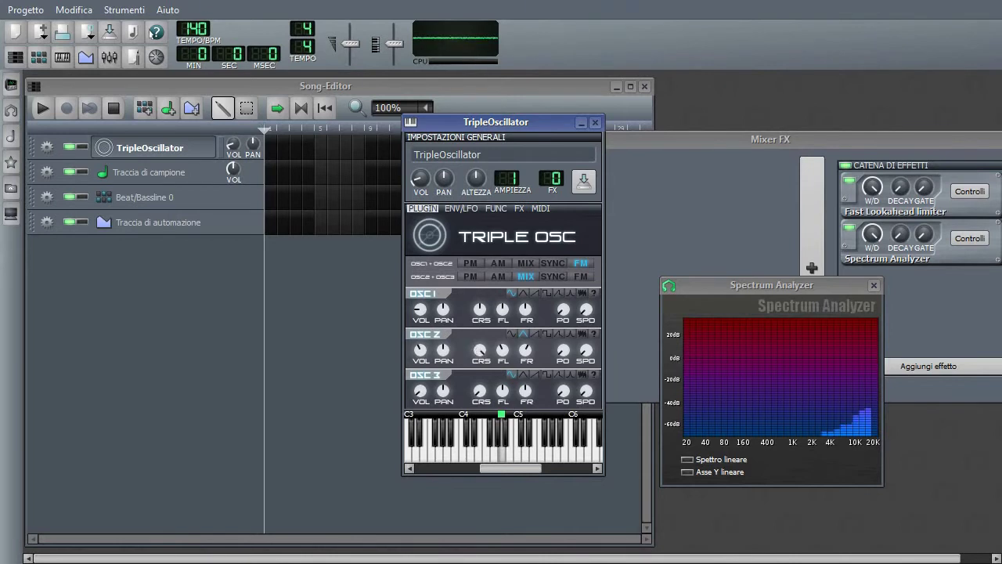
{"action": "mouse_move", "coordinate": [441, 352]}
{"action": "left_mouse_down"}
{"action": "mouse_move", "coordinate": [423, 366]}
{"action": "mouse_move", "coordinate": [443, 349]}
{"action": "left_mouse_up"}
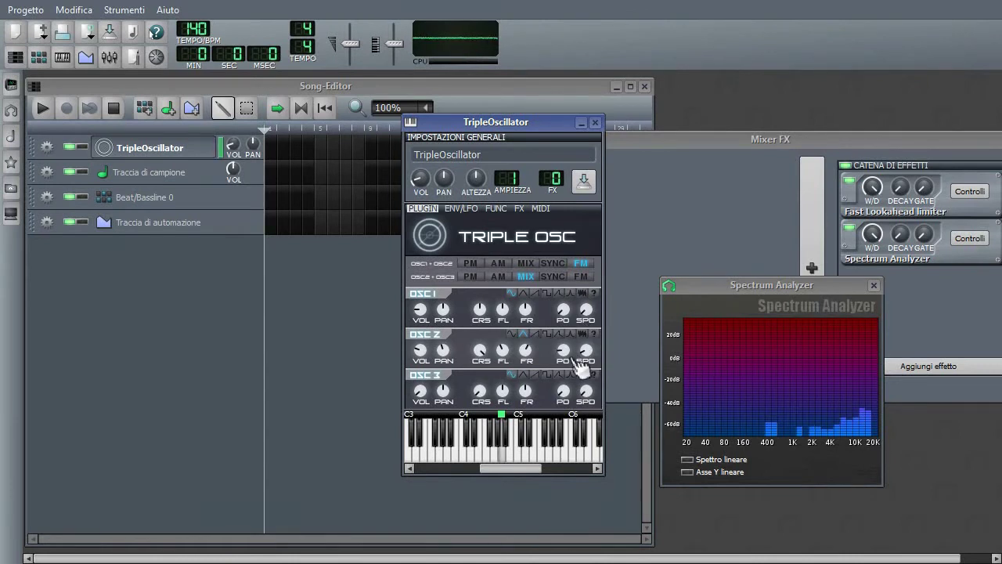
- Give OSC 2 a Moog saw wave, adjust its coarse detuning and compare PM with FM between OSC 1 and OSC 2
{"action": "left_click", "coordinate": [559, 335]}
{"action": "left_click_drag", "start_coordinate": [482, 353], "coordinate": [481, 353]}
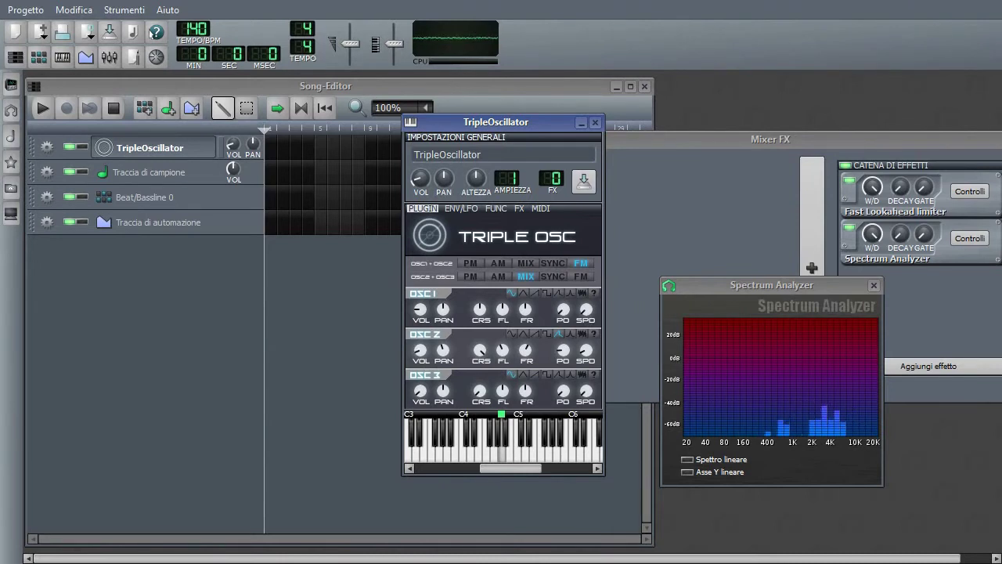
{"action": "left_click", "coordinate": [470, 263]}
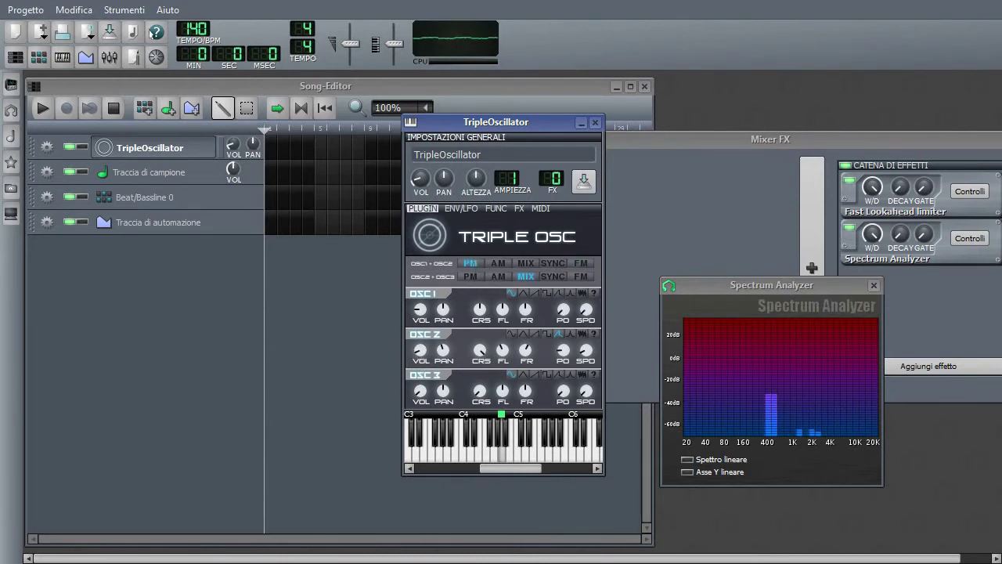
{"action": "left_click", "coordinate": [583, 265]}
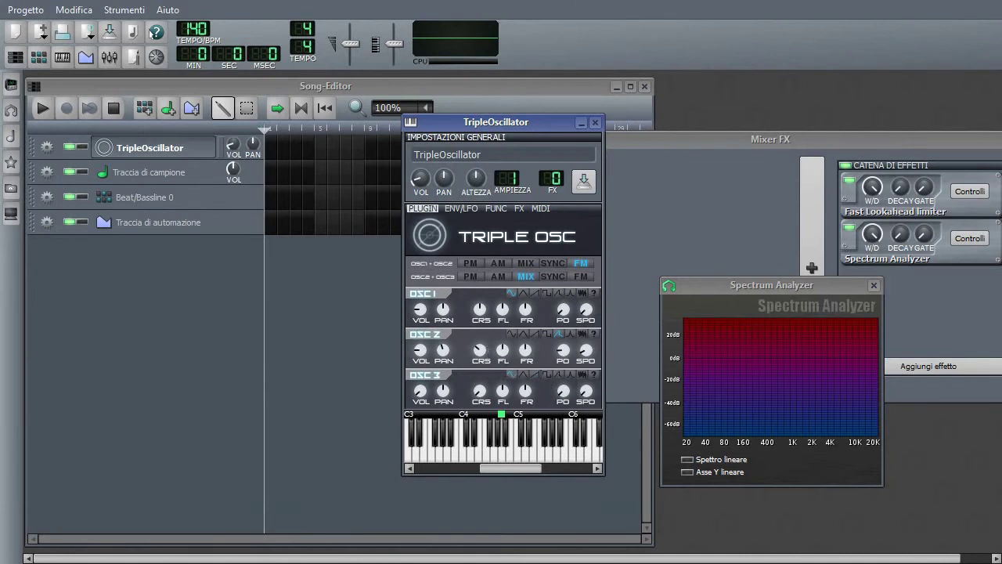
- Set the modulation between OSC 1 and OSC 2 to SYNC, give OSC 2 a square wave and play notes
{"action": "left_click", "coordinate": [559, 269]}
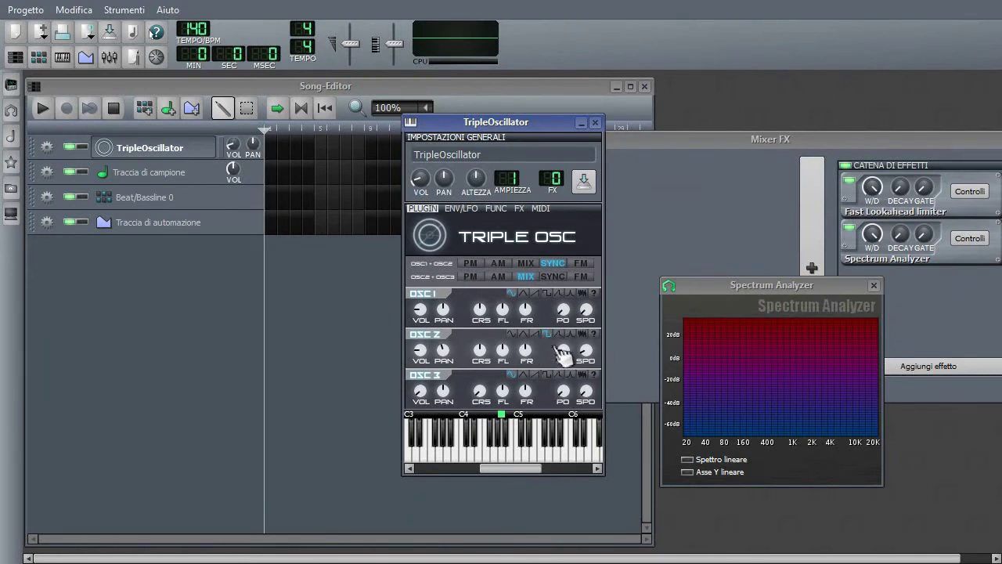
{"action": "left_click", "coordinate": [548, 335]}
{"action": "key", "text": "y"}
{"action": "key", "text": "n"}
{"action": "key", "text": "n"}
{"action": "key", "text": "y"}
- Vary OSC 2's coarse detuning in SYNC mode, reset it and detune it again
{"action": "left_click_drag", "start_coordinate": [478, 347], "coordinate": [504, 384]}
{"action": "right_click", "coordinate": [477, 349]}
{"action": "left_click", "coordinate": [504, 378]}
{"action": "left_click_drag", "start_coordinate": [482, 353], "coordinate": [481, 332]}
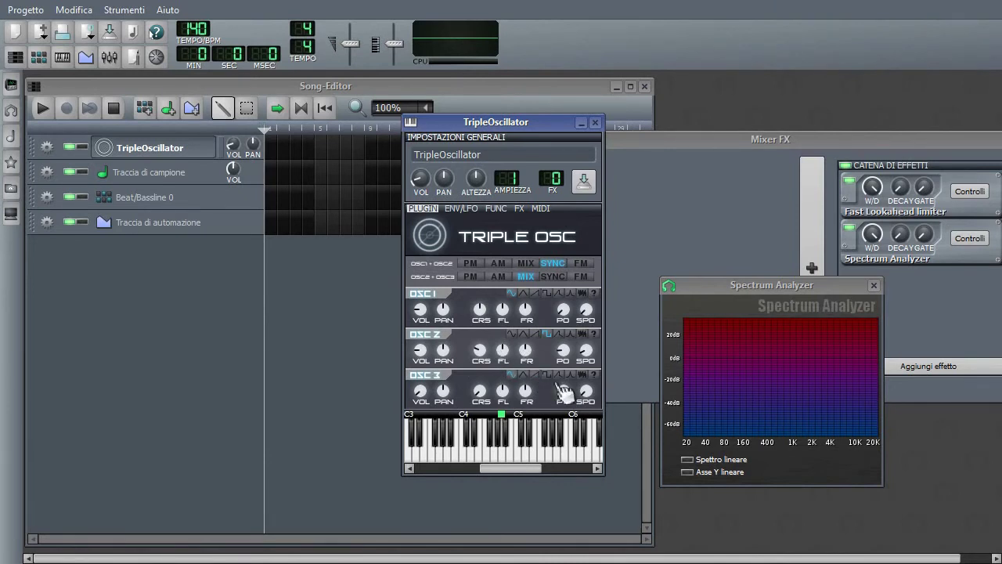
- Give OSC 1 a saw wave and play notes while adjusting the coarse detuning of OSC 2 and OSC 1
{"action": "left_click", "coordinate": [535, 293]}
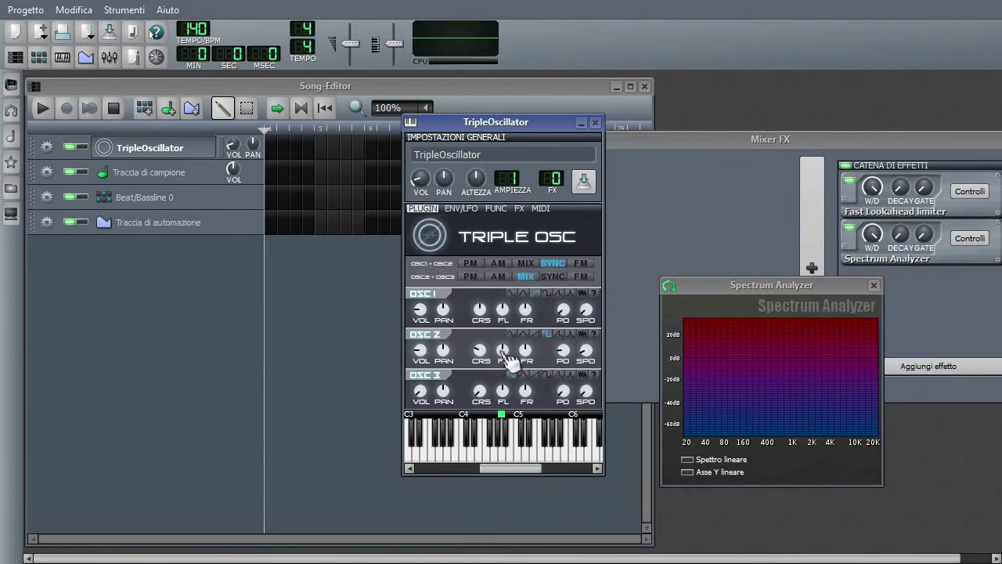
{"action": "key", "text": "t"}
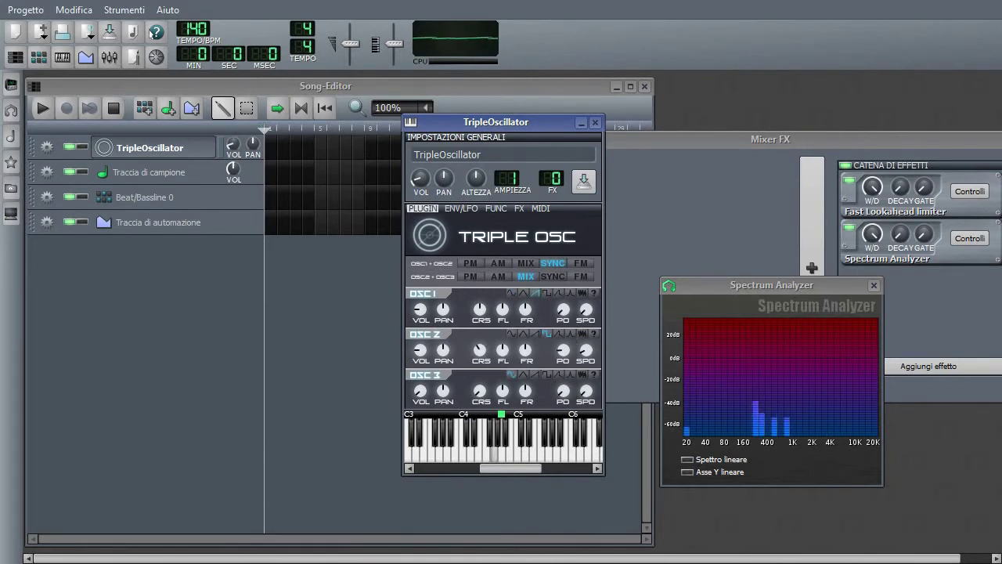
{"action": "mouse_move", "coordinate": [481, 350]}
{"action": "left_mouse_down"}
{"action": "mouse_move", "coordinate": [481, 362]}
{"action": "mouse_move", "coordinate": [518, 359]}
{"action": "mouse_move", "coordinate": [480, 362]}
{"action": "left_mouse_up"}
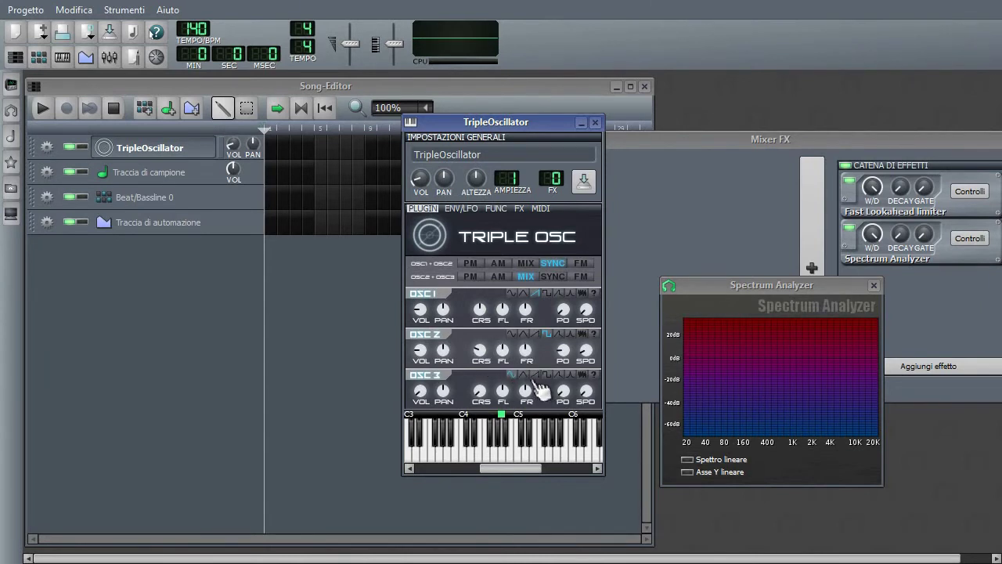
{"action": "key", "text": "t"}
{"action": "left_click_drag", "start_coordinate": [480, 310], "coordinate": [480, 340]}
- Set the modulation of both OSC 1 with OSC 2 and OSC 2 with OSC 3 to PM and play a note
{"action": "left_click", "coordinate": [525, 264]}
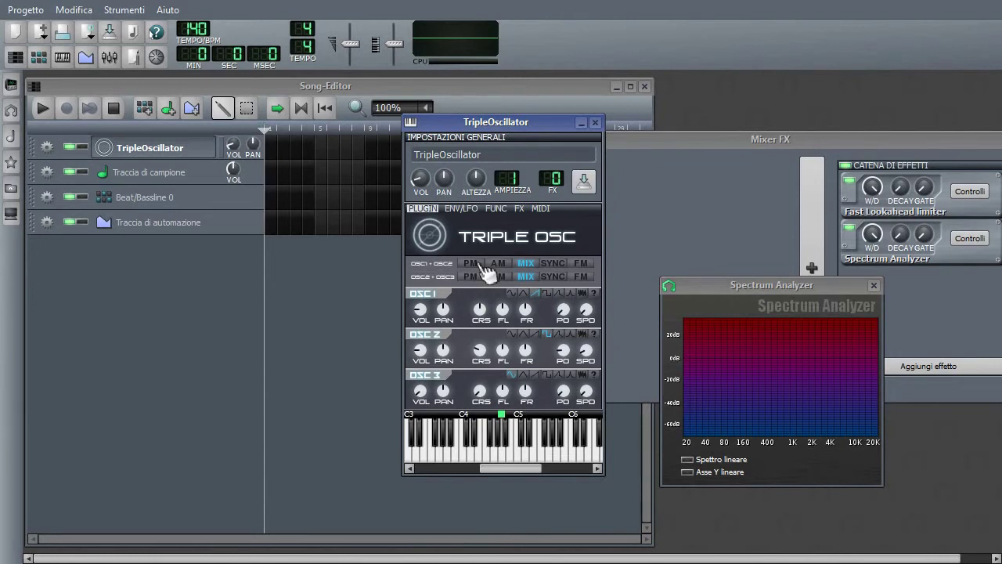
{"action": "left_click", "coordinate": [470, 263]}
{"action": "left_click", "coordinate": [471, 277]}
{"action": "key", "text": "t"}
- Raise OSC 3's volume and switch OSC 2 and OSC 1 to sine waves
{"action": "mouse_move", "coordinate": [419, 394]}
{"action": "left_mouse_down"}
{"action": "mouse_move", "coordinate": [419, 343]}
{"action": "mouse_move", "coordinate": [418, 401]}
{"action": "left_mouse_up"}
{"action": "left_click", "coordinate": [512, 333]}
{"action": "left_click", "coordinate": [512, 293]}
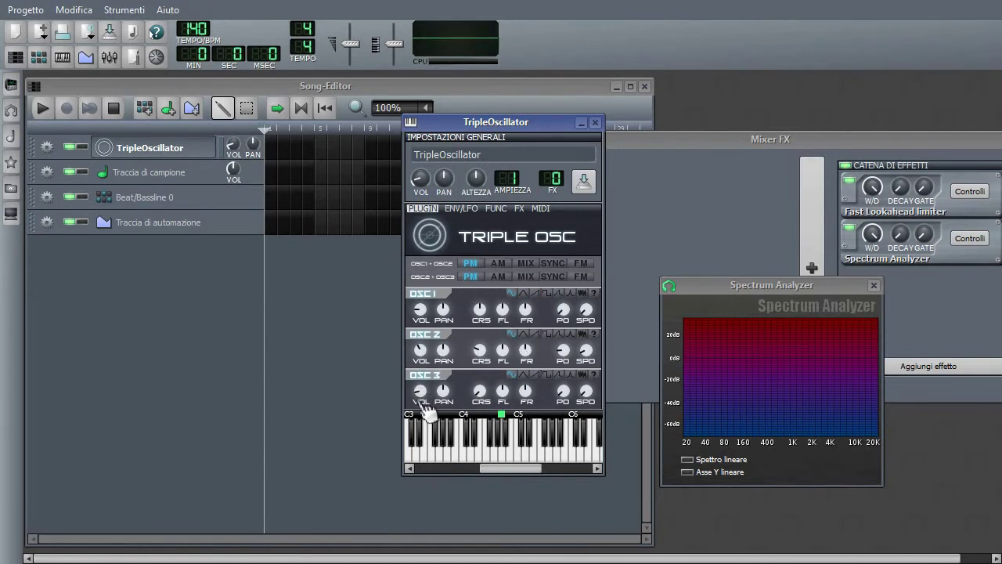
- Play a low note while adjusting OSC 2's volume and give OSC 3 a saw wave
{"action": "key", "text": "x"}
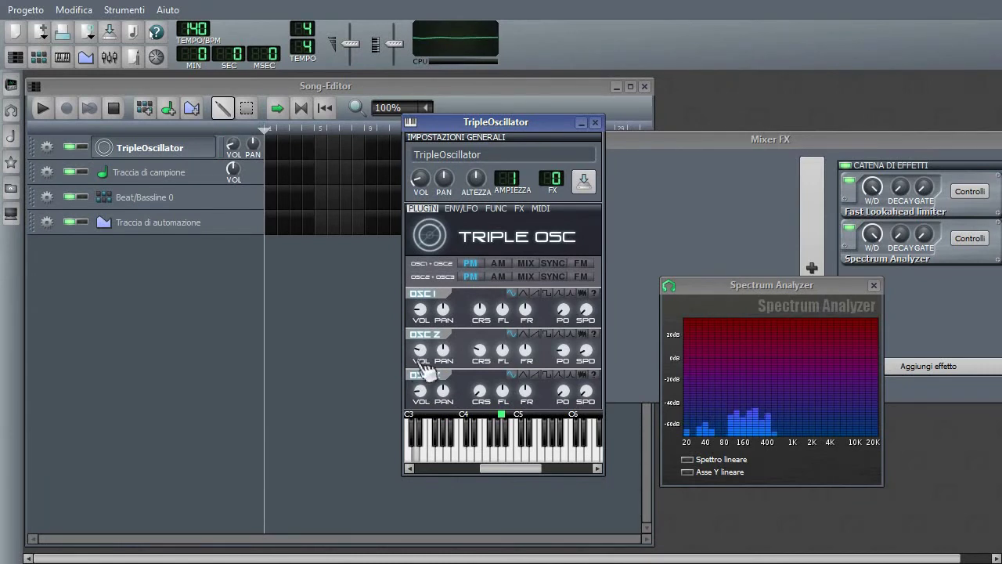
{"action": "left_click_drag", "start_coordinate": [420, 351], "coordinate": [420, 345]}
{"action": "left_click", "coordinate": [535, 376]}
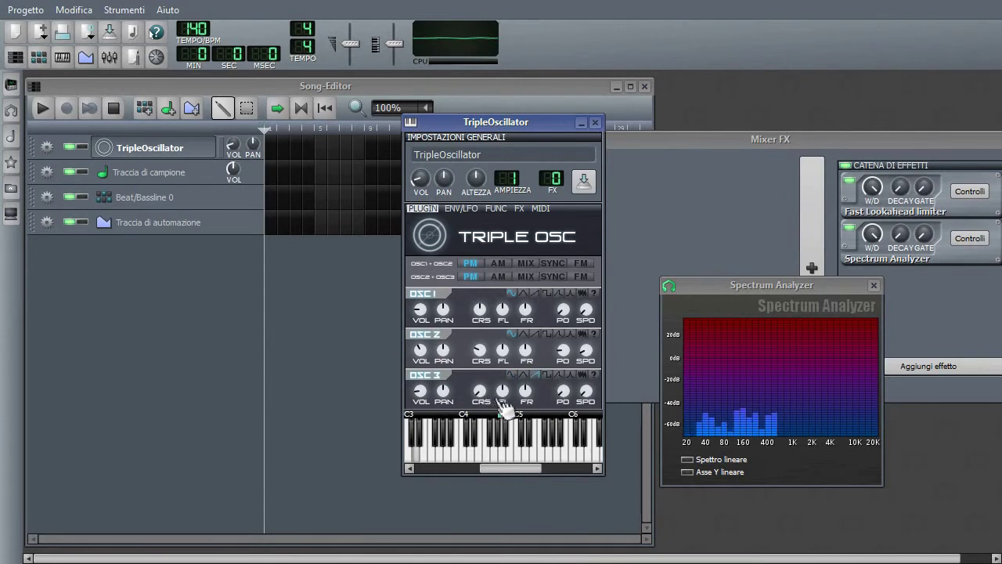
- Adjust OSC 3's detuning and volume and OSC 2's coarse detuning, using SYNC between OSC 2 and OSC 3 and a Moog saw wave for OSC 3
{"action": "left_click_drag", "start_coordinate": [500, 397], "coordinate": [479, 394]}
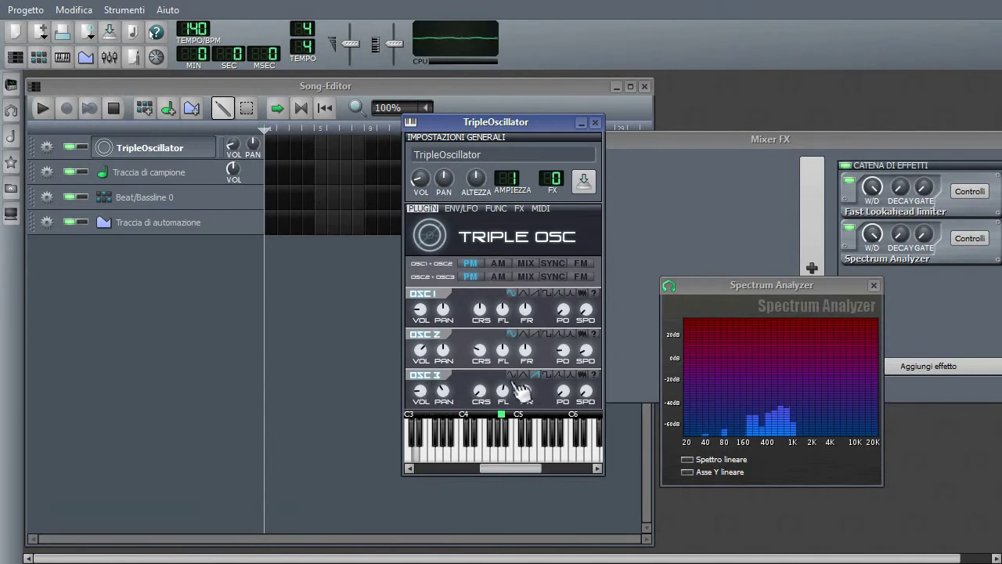
{"action": "left_click_drag", "start_coordinate": [422, 393], "coordinate": [422, 386]}
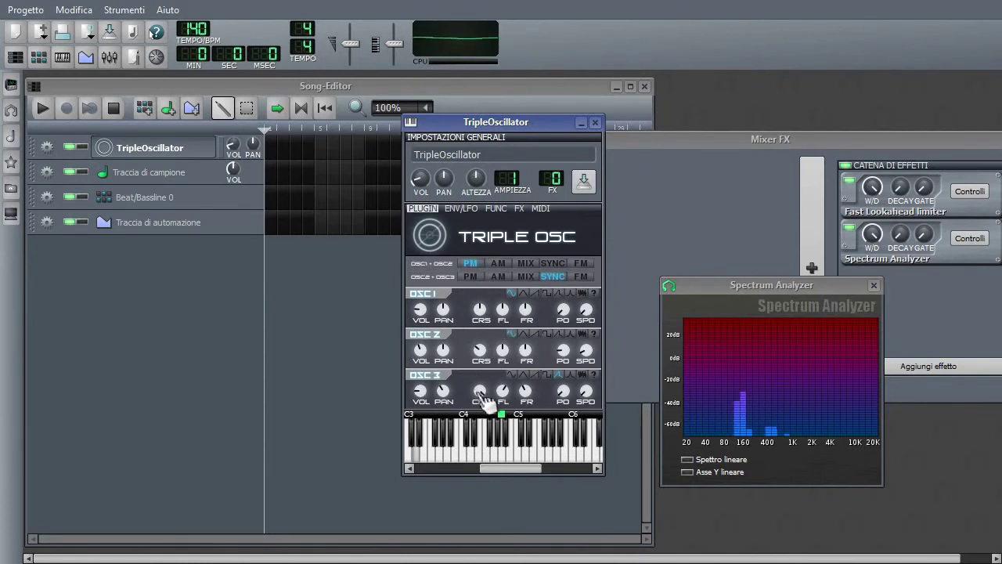
{"action": "left_click_drag", "start_coordinate": [484, 351], "coordinate": [485, 317]}
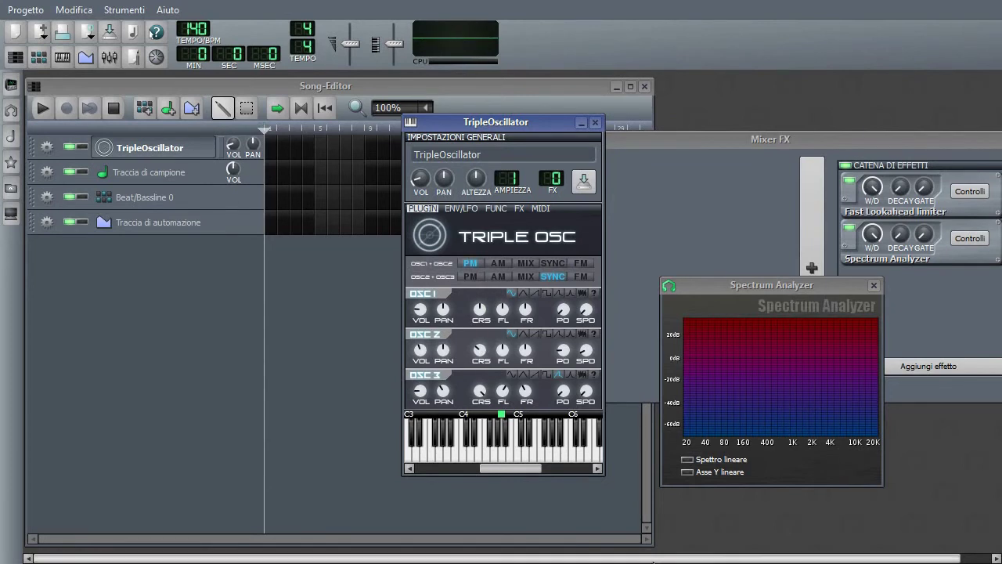
- Load the 2osc Distortion preset from the TripleOscillator Noisy presets and move the instrument window away from the Spectrum Analyzer
{"action": "left_click_drag", "start_coordinate": [523, 128], "coordinate": [572, 151]}
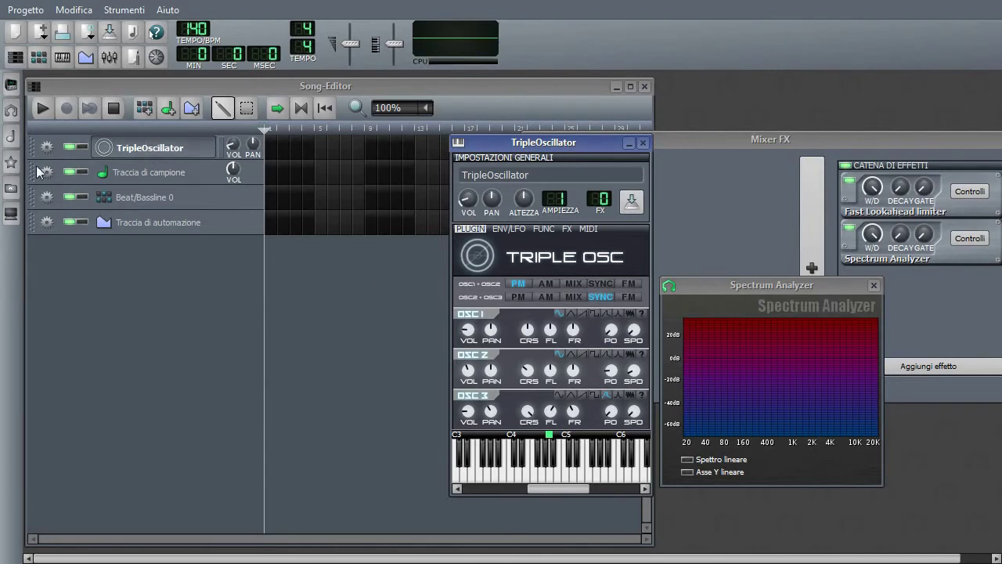
{"action": "left_click", "coordinate": [12, 166]}
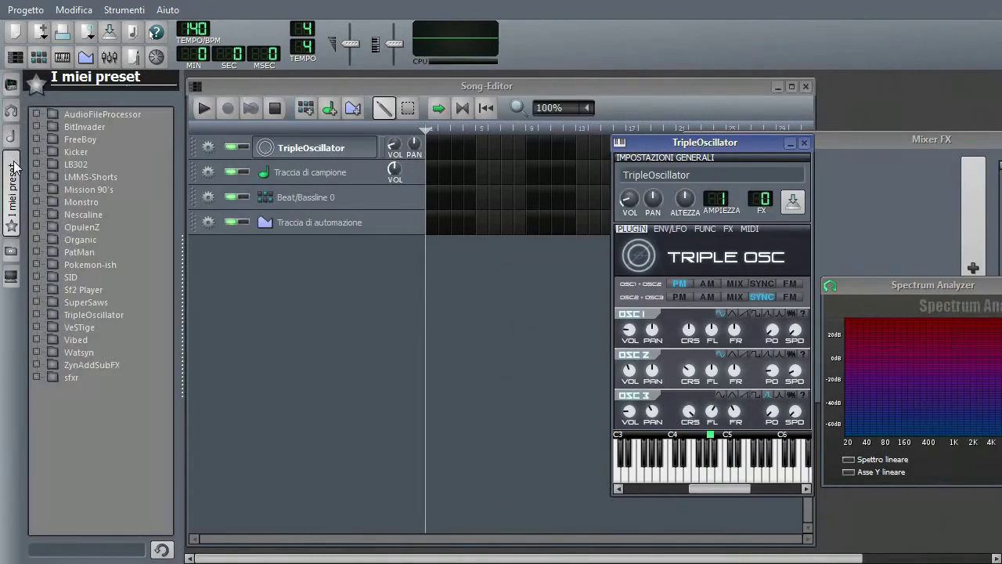
{"action": "left_click", "coordinate": [37, 314]}
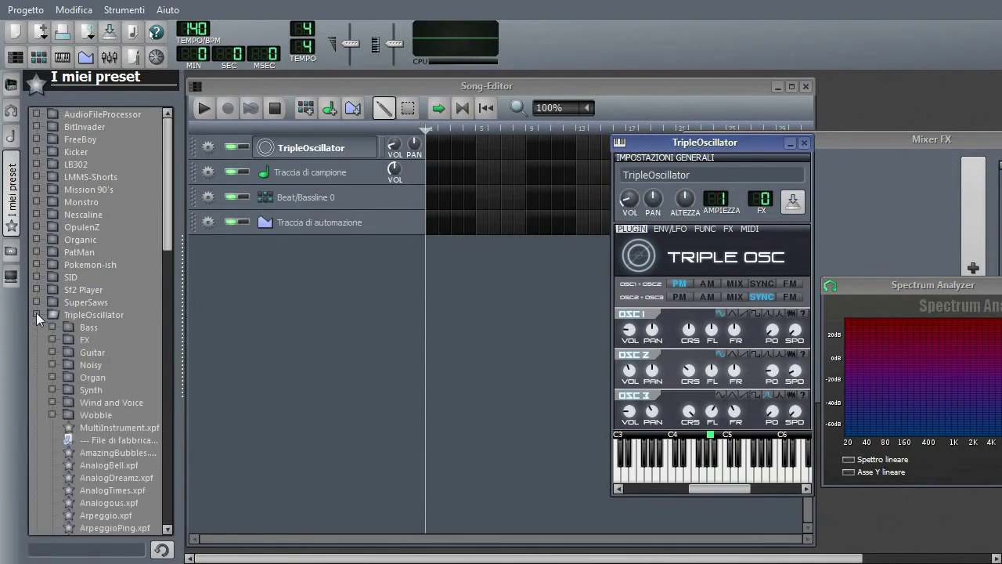
{"action": "left_click", "coordinate": [54, 365]}
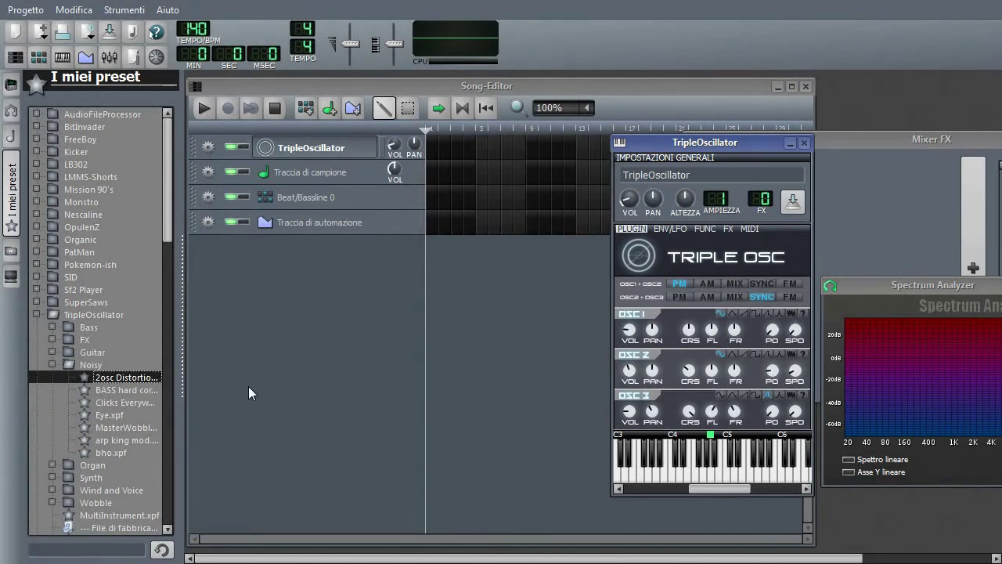
{"action": "left_click_drag", "start_coordinate": [736, 141], "coordinate": [680, 123]}
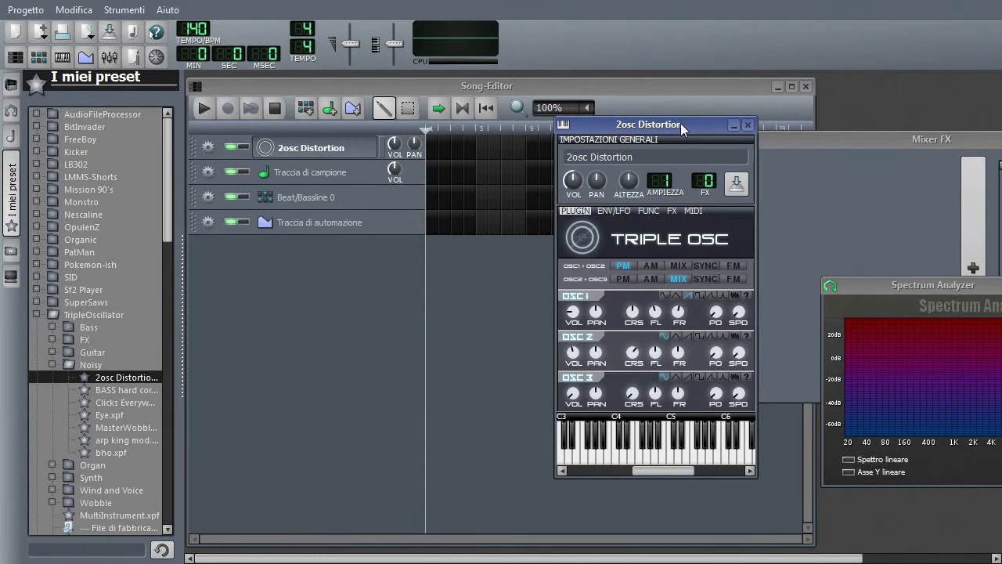
- Lower the 2osc Distortion instrument's volume and play a series of high and low notes with it
{"action": "left_click", "coordinate": [671, 211]}
{"action": "left_click", "coordinate": [579, 211]}
{"action": "key", "text": "u"}
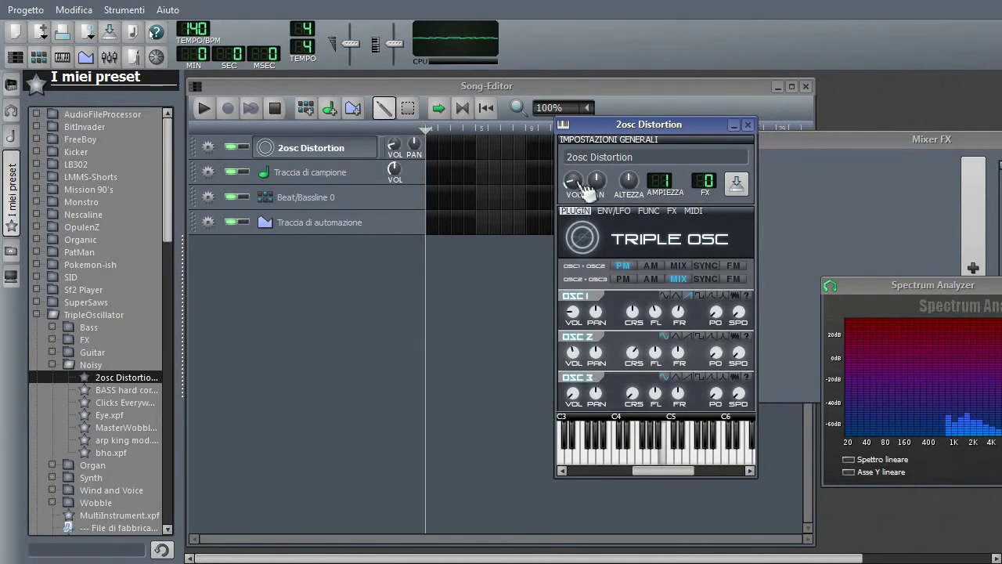
{"action": "key", "text": "n"}
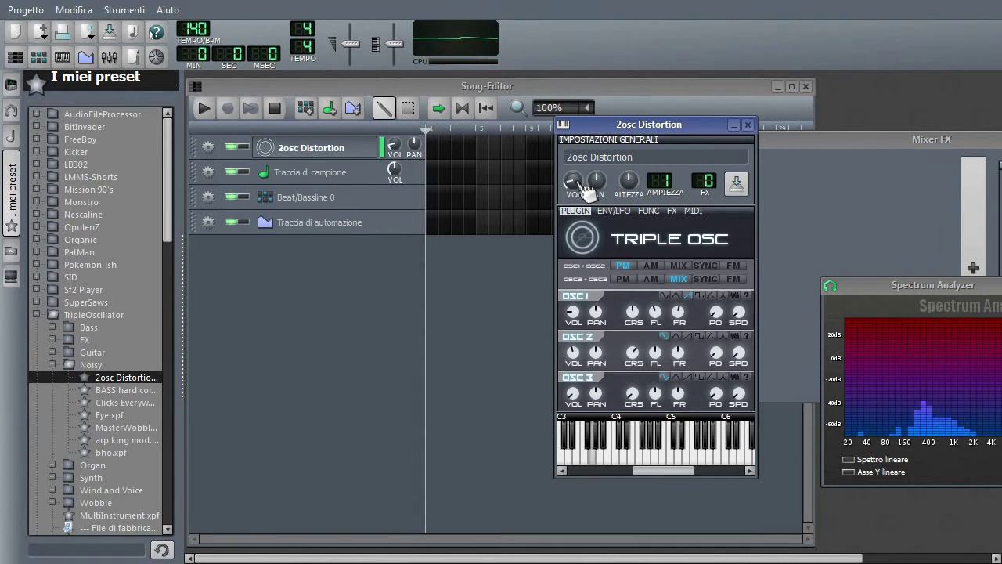
{"action": "key", "text": "t"}
{"action": "key", "text": "y"}
{"action": "key", "text": "o"}
{"action": "key", "text": "u"}
{"action": "key", "text": "y"}
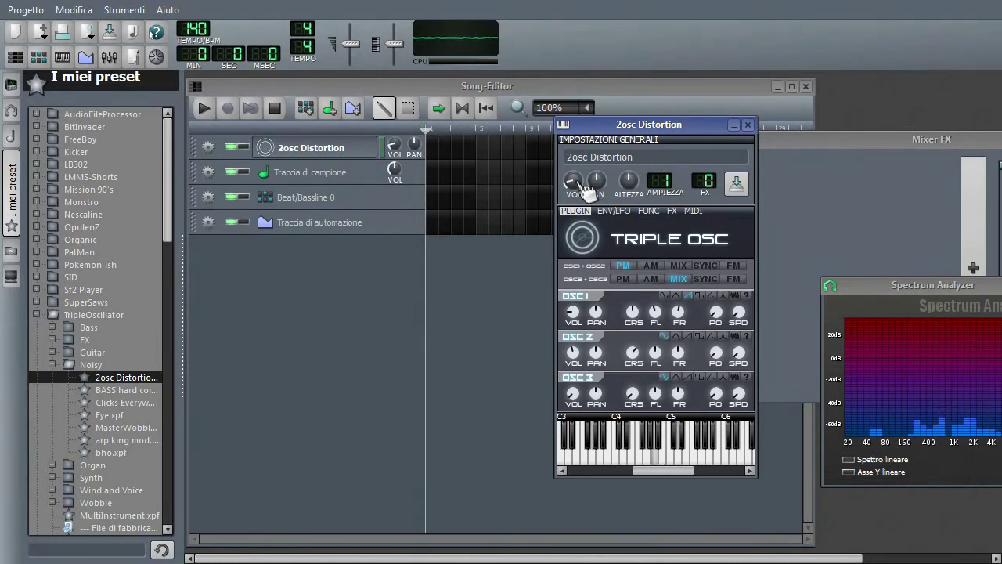
{"action": "key", "text": "t"}
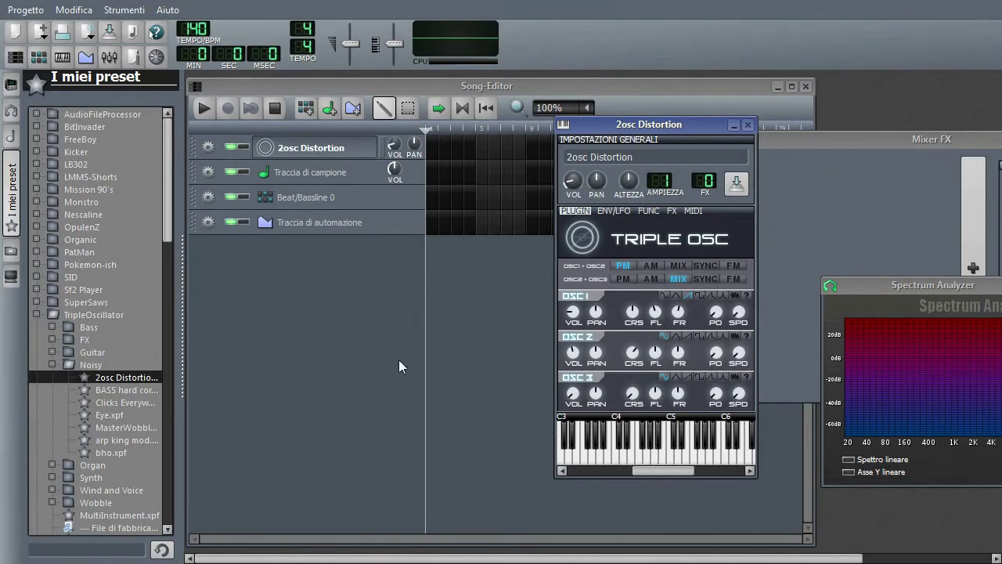
- Add the Clicks Everywhere preset and the Organ folder's Sky Cathedral Organ preset as new tracks, playing a note on each
{"action": "double_click", "coordinate": [116, 403]}
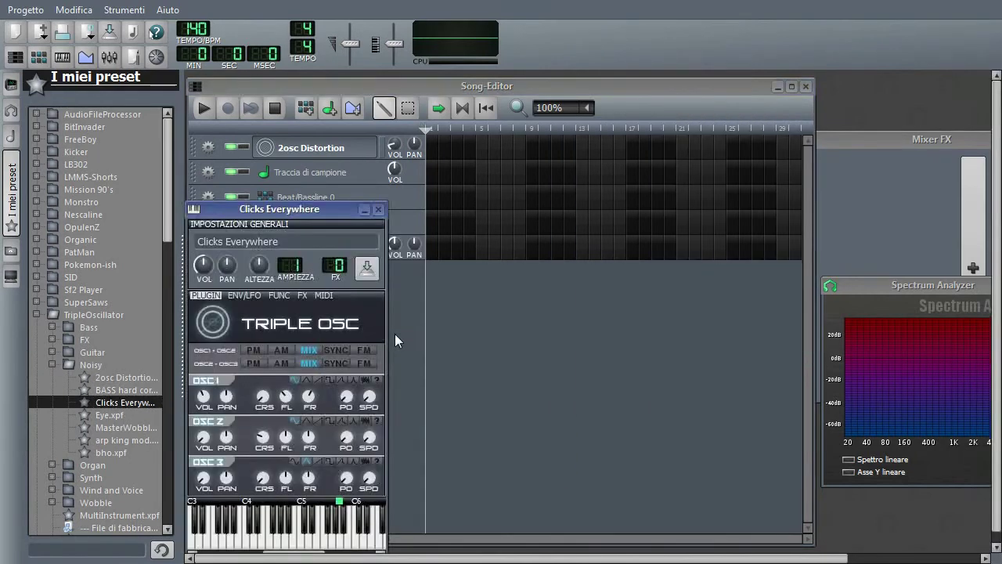
{"action": "key", "text": "u"}
{"action": "double_click", "coordinate": [48, 466]}
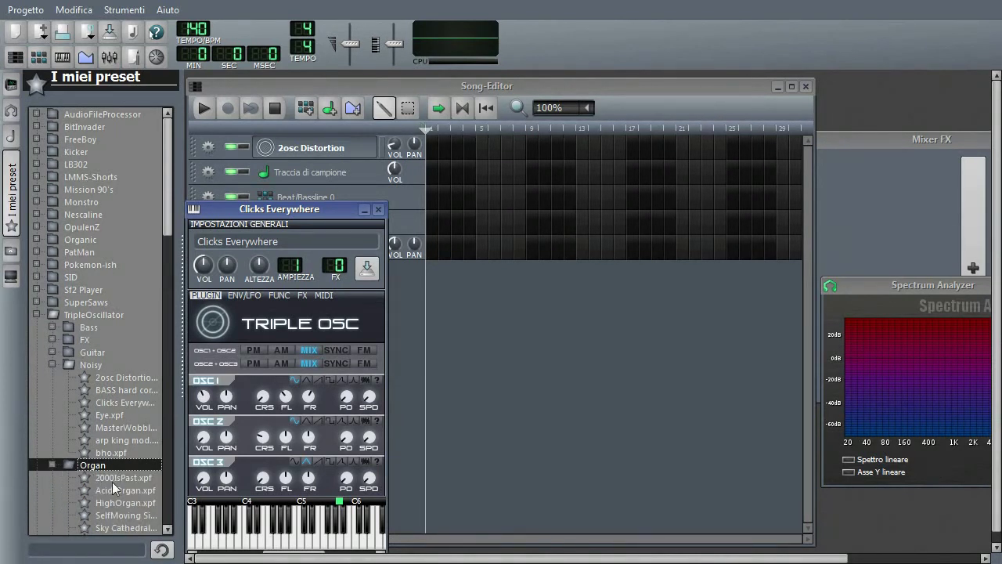
{"action": "scroll", "coordinate": [112, 481], "scroll_direction": "down", "scroll_amount": 1}
{"action": "left_click_drag", "start_coordinate": [93, 454], "coordinate": [382, 285]}
{"action": "left_click", "coordinate": [378, 211]}
{"action": "left_click", "coordinate": [333, 274]}
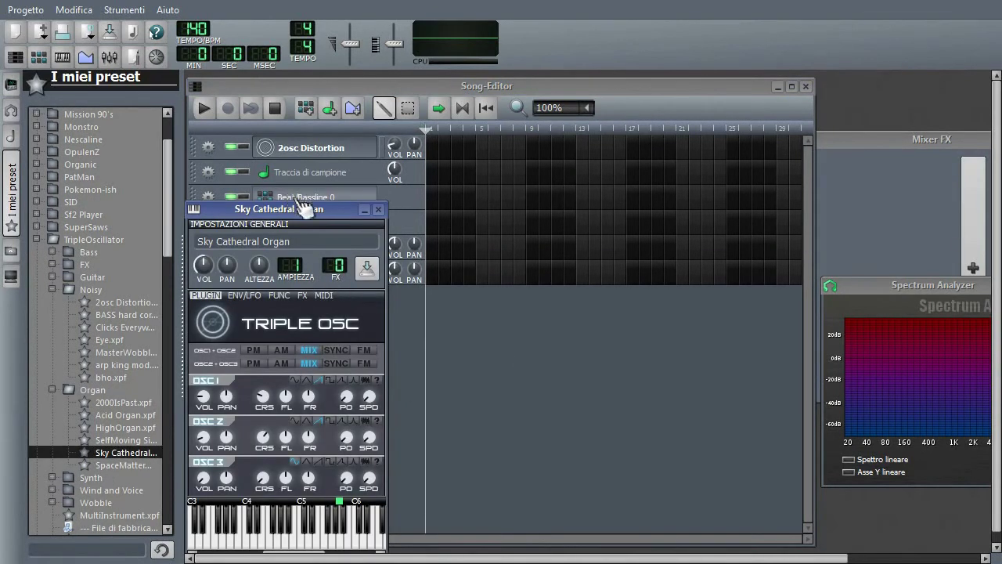
{"action": "left_click_drag", "start_coordinate": [351, 209], "coordinate": [588, 179]}
{"action": "key", "text": "y"}
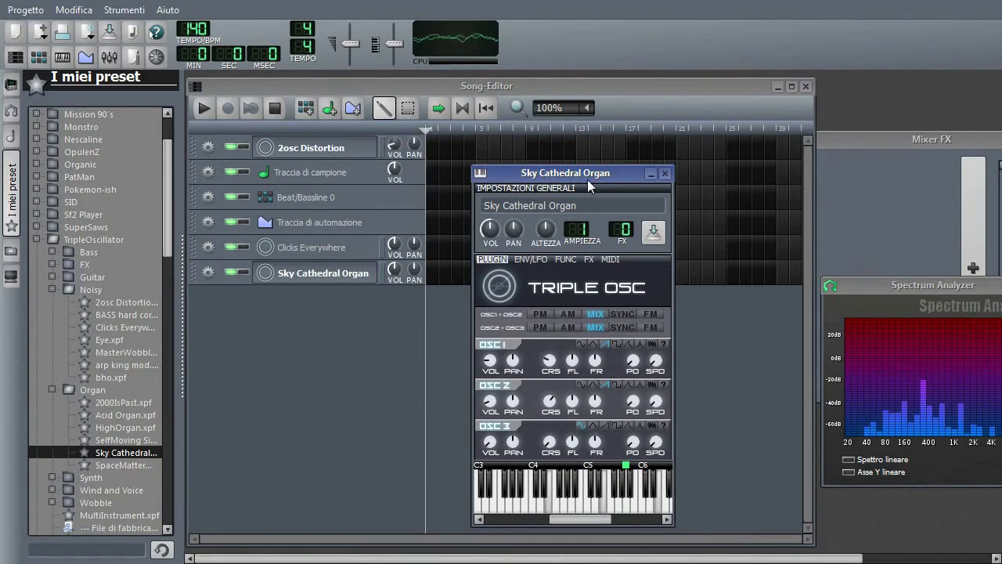
- Check the controls of the C* Plate2x2 and Amplifier effects on Sky Cathedral Organ and switch its effects chain off
{"action": "left_click", "coordinate": [589, 259]}
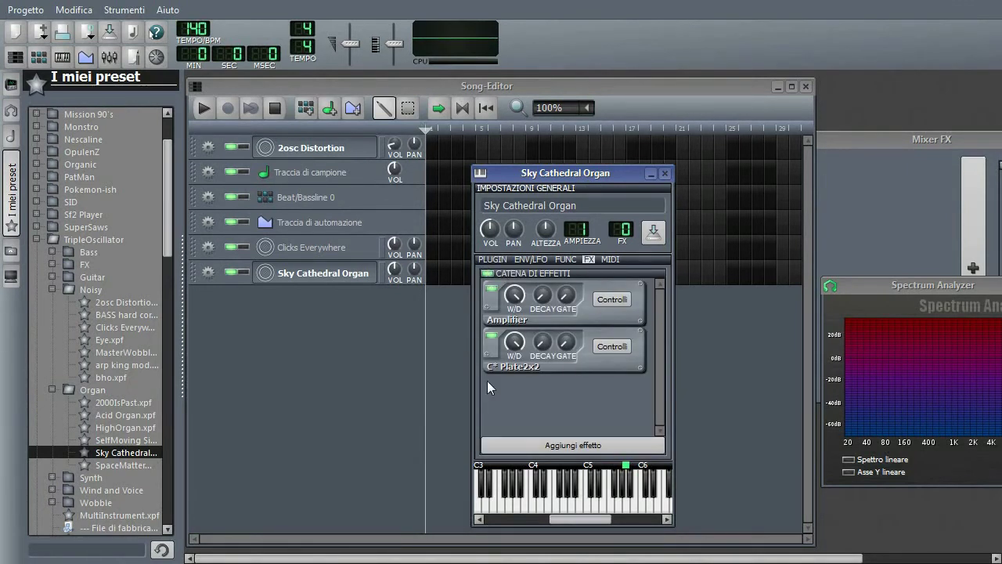
{"action": "left_click", "coordinate": [606, 346]}
{"action": "left_click", "coordinate": [606, 344]}
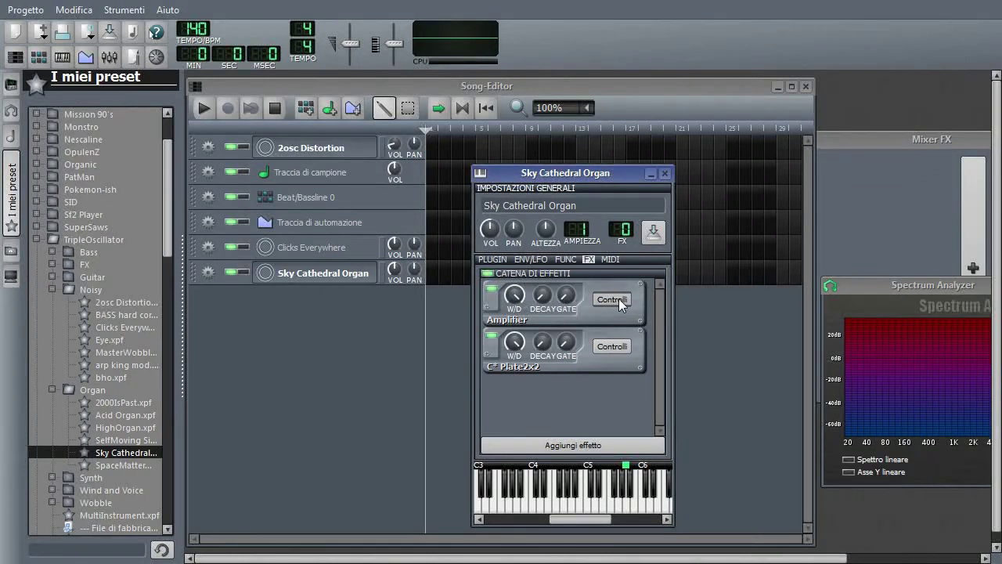
{"action": "left_click", "coordinate": [619, 298]}
{"action": "left_click", "coordinate": [620, 299]}
{"action": "left_click", "coordinate": [489, 274]}
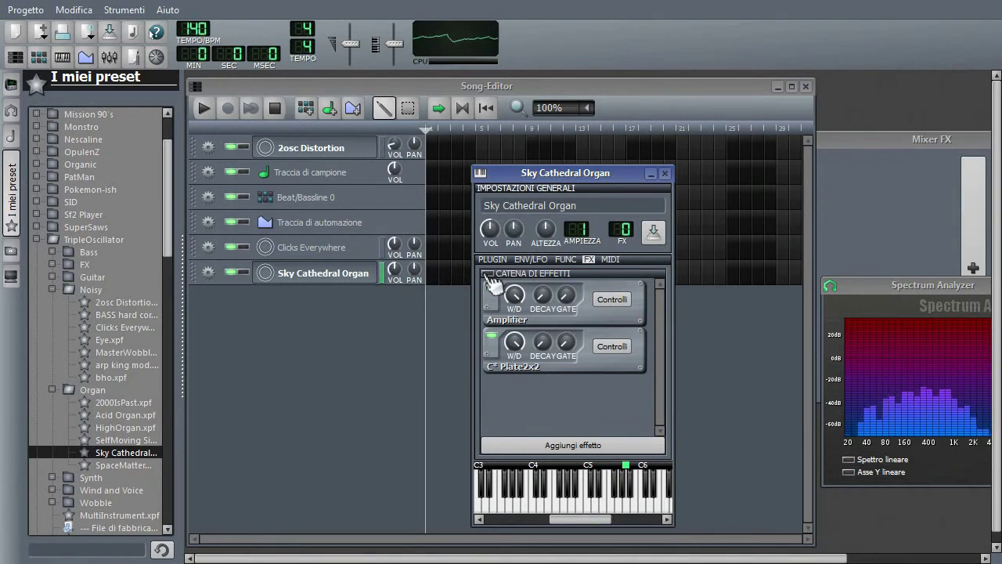
- Review Sky Cathedral Organ's oscillator settings, volume envelope and LFO, and chord and arpeggio settings
{"action": "left_click", "coordinate": [493, 259]}
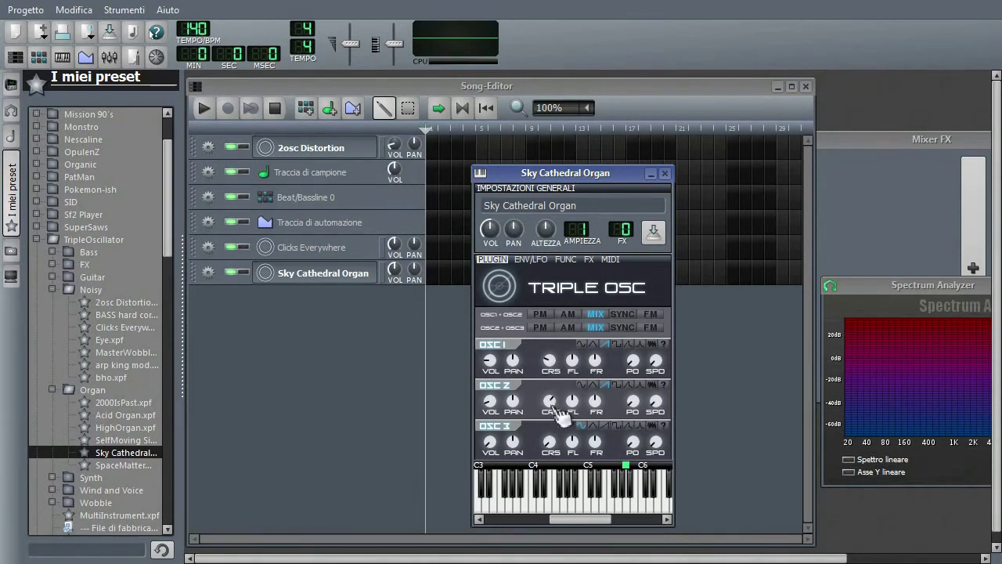
{"action": "left_click", "coordinate": [530, 259]}
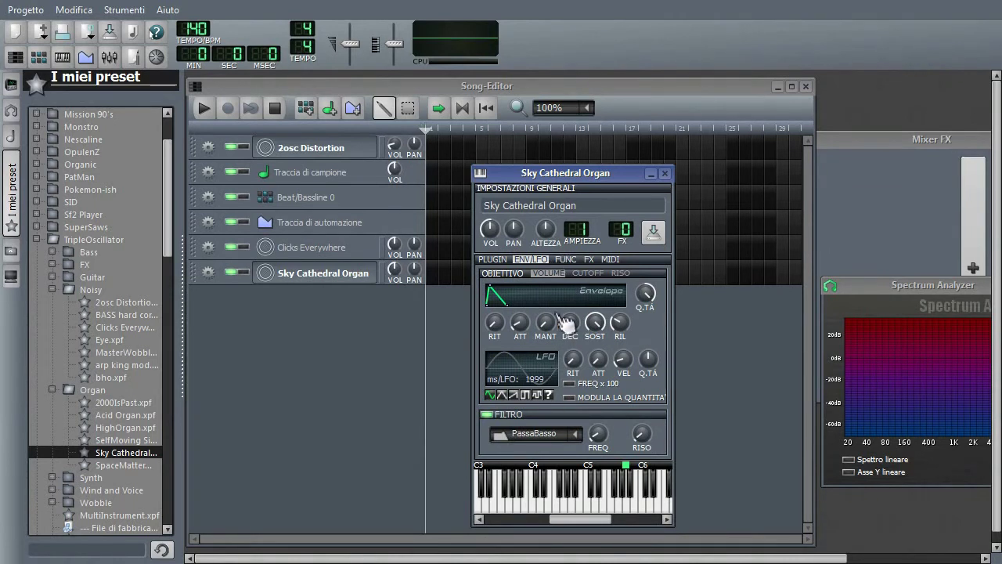
{"action": "left_click", "coordinate": [564, 260]}
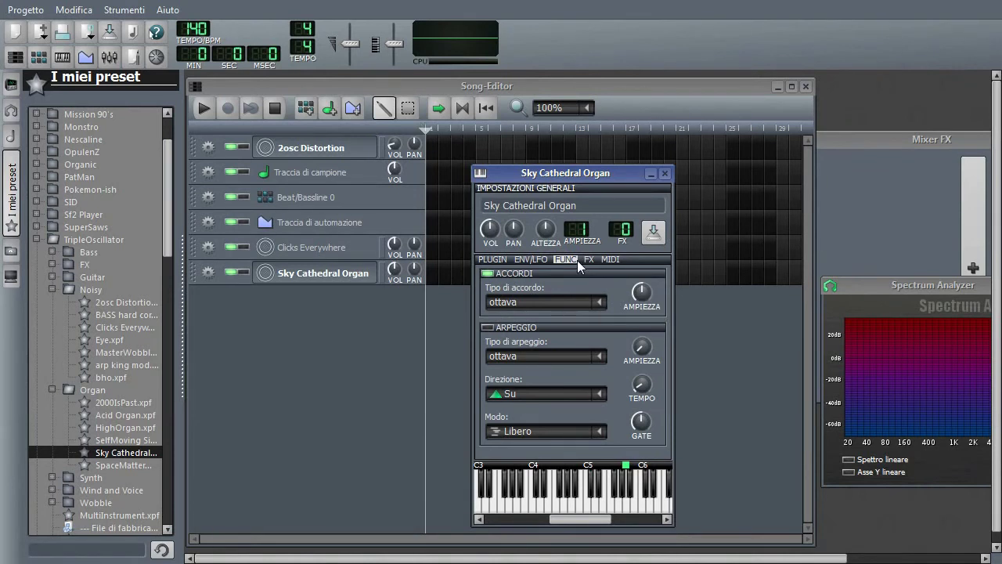
{"action": "left_click", "coordinate": [492, 259]}
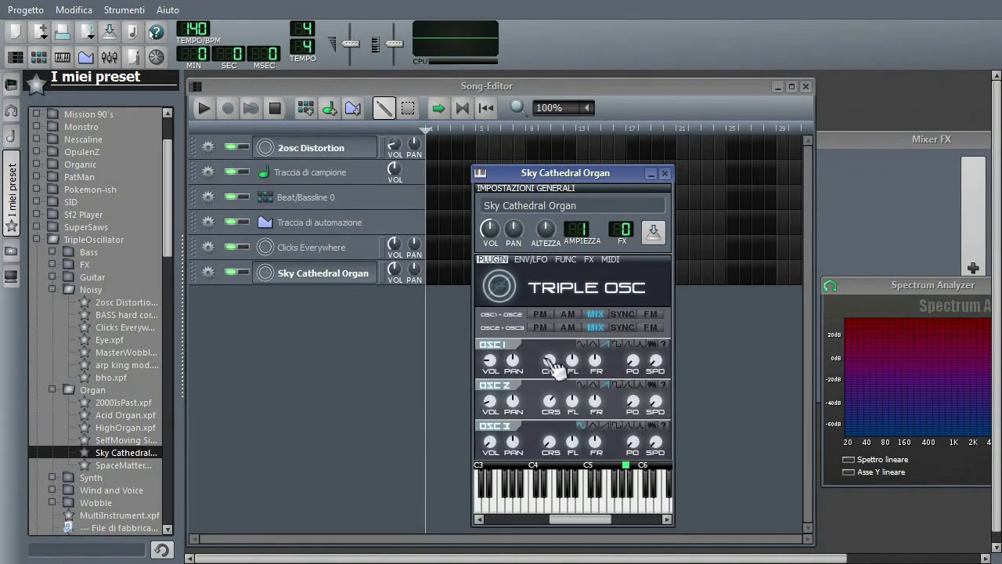
{"action": "left_click", "coordinate": [564, 259]}
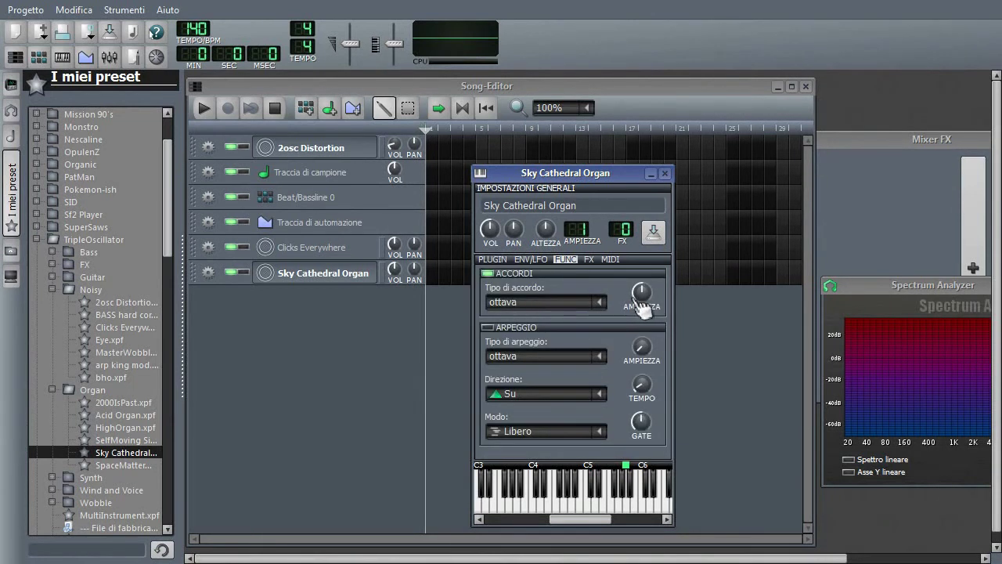
- Switch Sky Cathedral Organ's effects chain back on and play a low note
{"action": "left_click", "coordinate": [588, 259]}
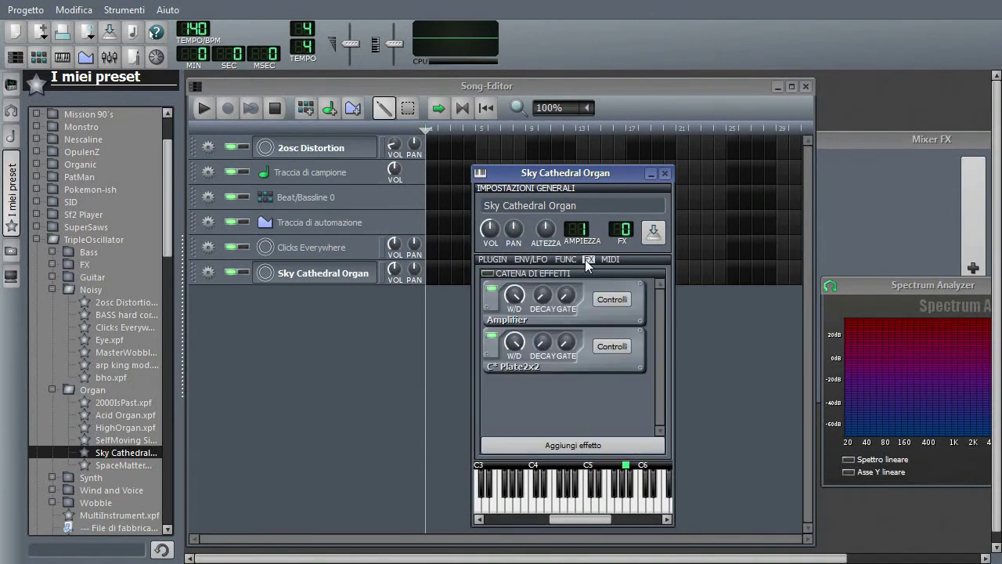
{"action": "left_click", "coordinate": [487, 273]}
{"action": "key", "text": "z"}
- Add the MasterWobble preset as a new track and place its instrument window beside the track names
{"action": "left_click_drag", "start_coordinate": [152, 350], "coordinate": [325, 334]}
{"action": "left_click", "coordinate": [331, 304]}
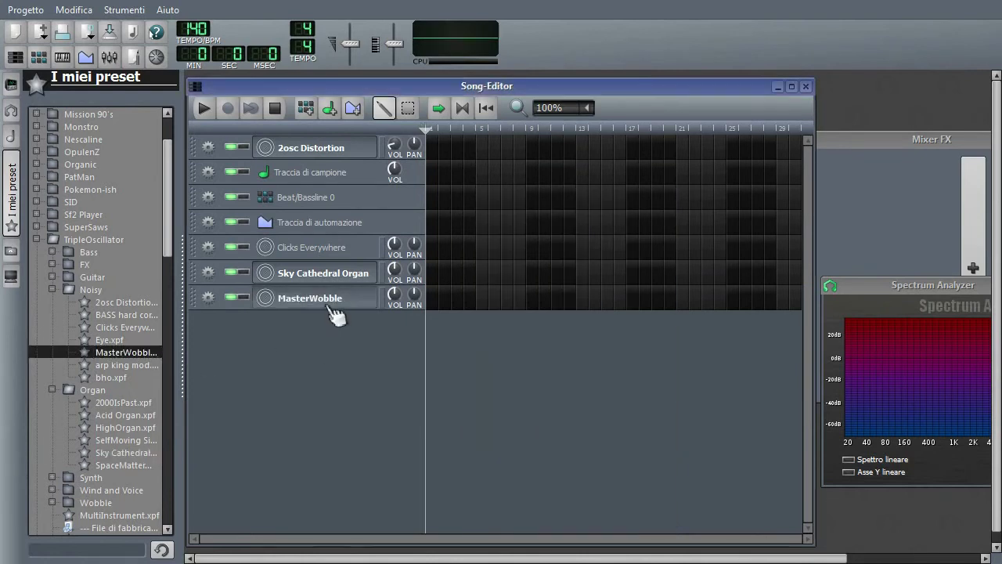
{"action": "left_click_drag", "start_coordinate": [271, 211], "coordinate": [558, 174]}
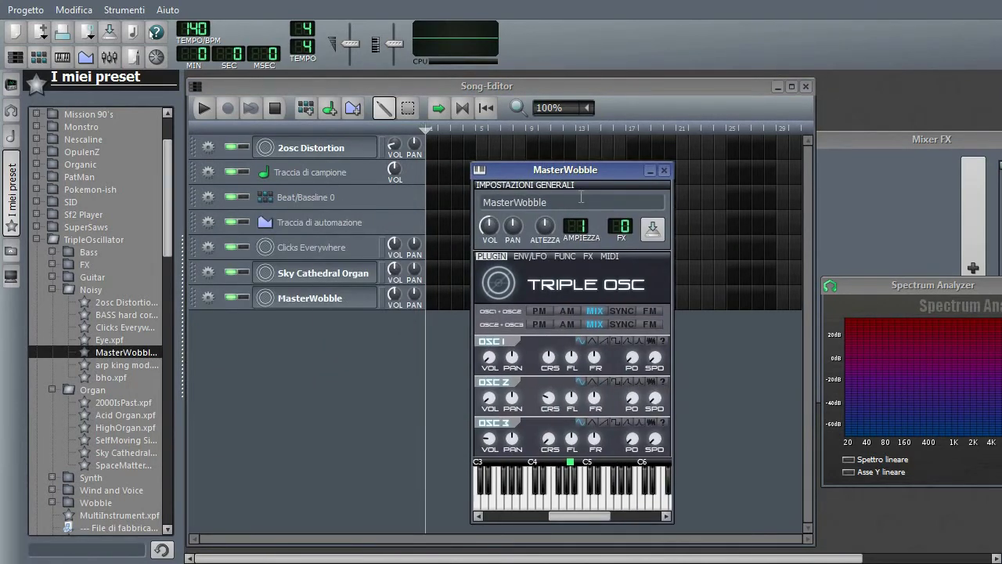
- Play several low notes with MasterWobble and shift its instrument window slightly higher
{"action": "key", "text": "x"}
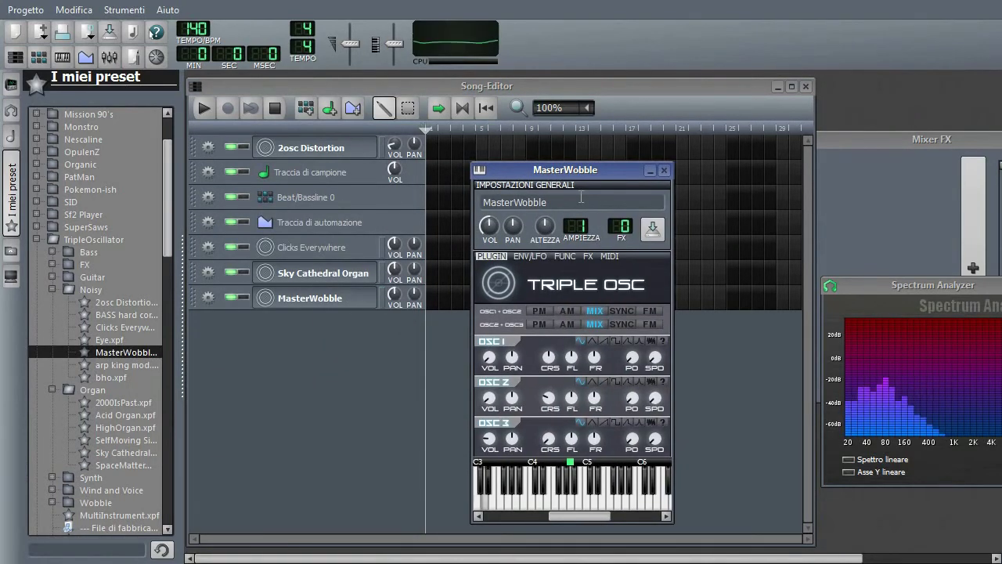
{"action": "key", "text": "c"}
{"action": "key", "text": "v"}
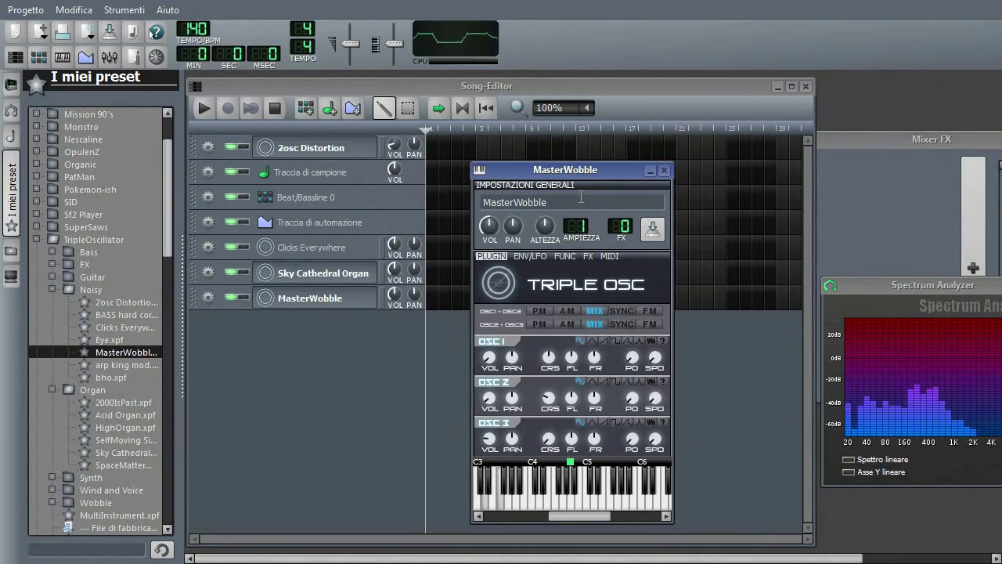
{"action": "key", "text": "v"}
{"action": "key", "text": "b"}
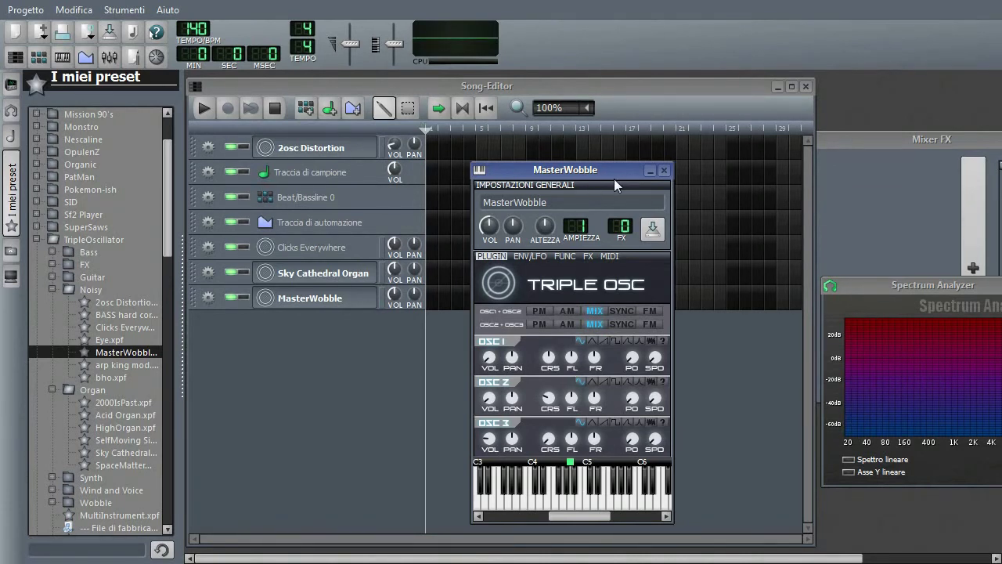
{"action": "left_click_drag", "start_coordinate": [614, 179], "coordinate": [593, 167]}
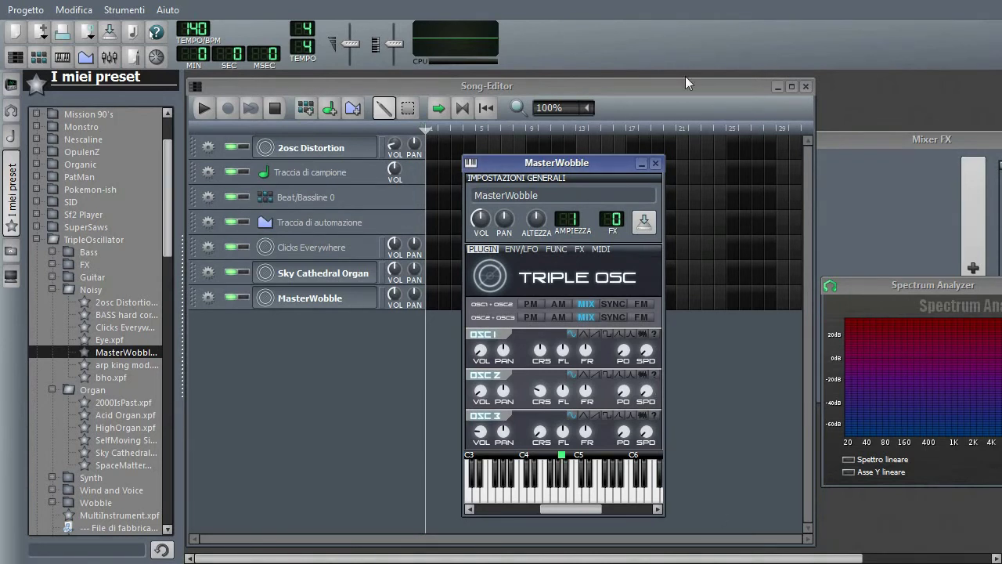
{"action": "left_click_drag", "start_coordinate": [597, 163], "coordinate": [578, 149]}
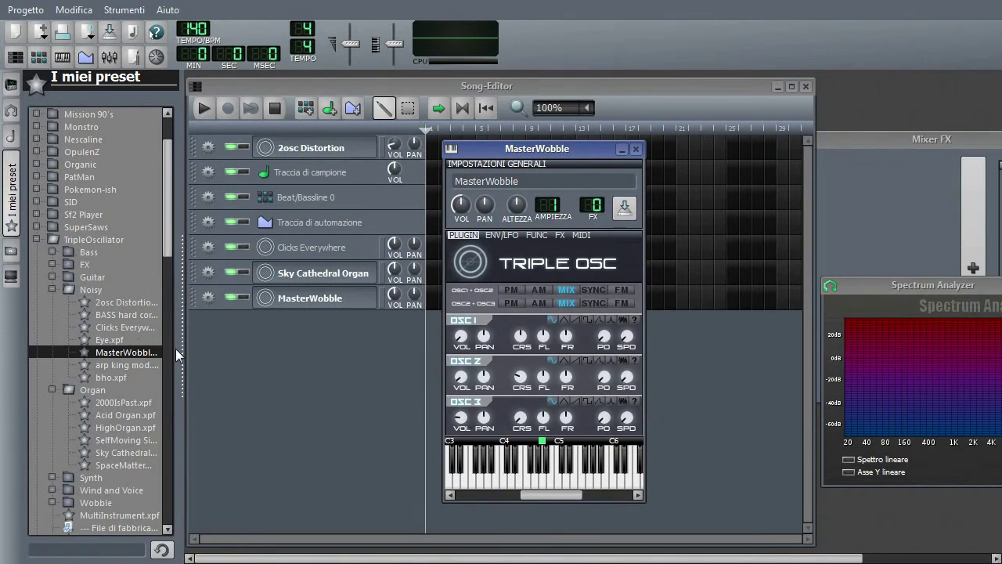
- Browse the TripleOscillator presets in the FX and Bass folders
{"action": "left_click", "coordinate": [58, 262]}
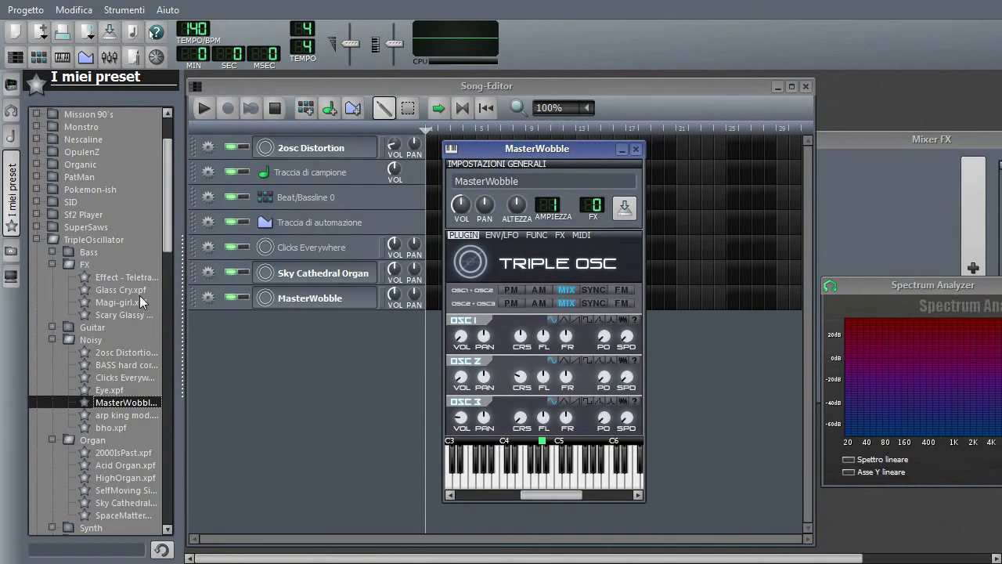
{"action": "left_click", "coordinate": [50, 251]}
{"action": "scroll", "coordinate": [118, 317], "scroll_direction": "down", "scroll_amount": 5}
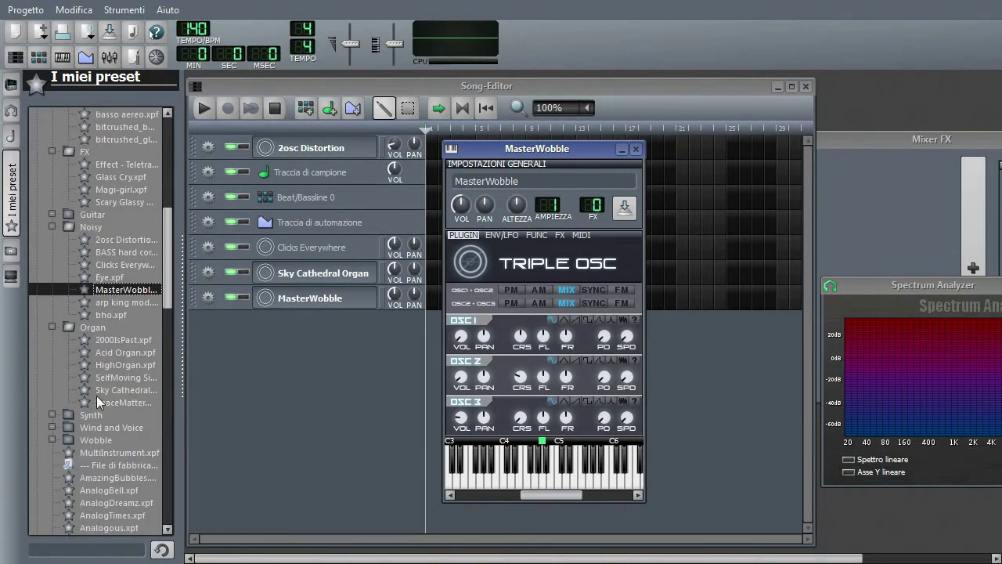
- Preview the Flute preset from Wind and Voice, add it as a new track and play a few notes
{"action": "left_click", "coordinate": [52, 427]}
{"action": "left_click", "coordinate": [115, 454]}
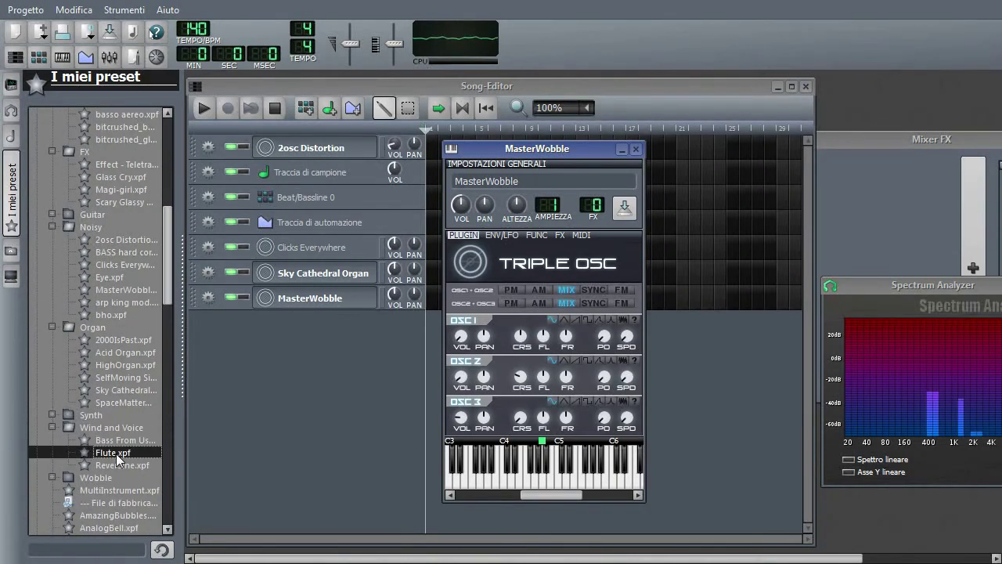
{"action": "left_click_drag", "start_coordinate": [116, 458], "coordinate": [392, 351]}
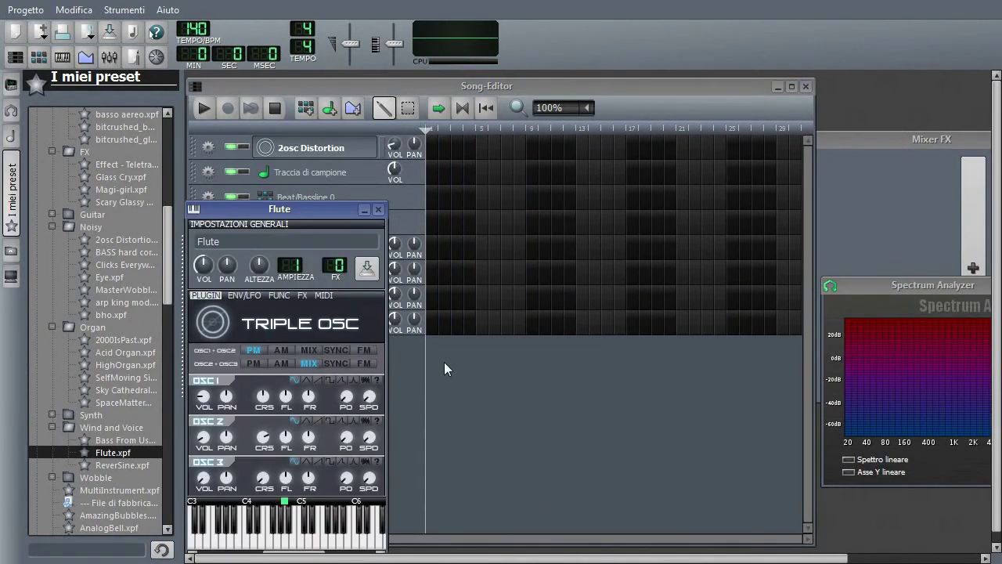
{"action": "key", "text": "i"}
{"action": "key", "text": "b"}
{"action": "key", "text": "x"}
- Preview the FatWobble preset from the Wobble folder and close the Flute instrument window
{"action": "left_click", "coordinate": [54, 478]}
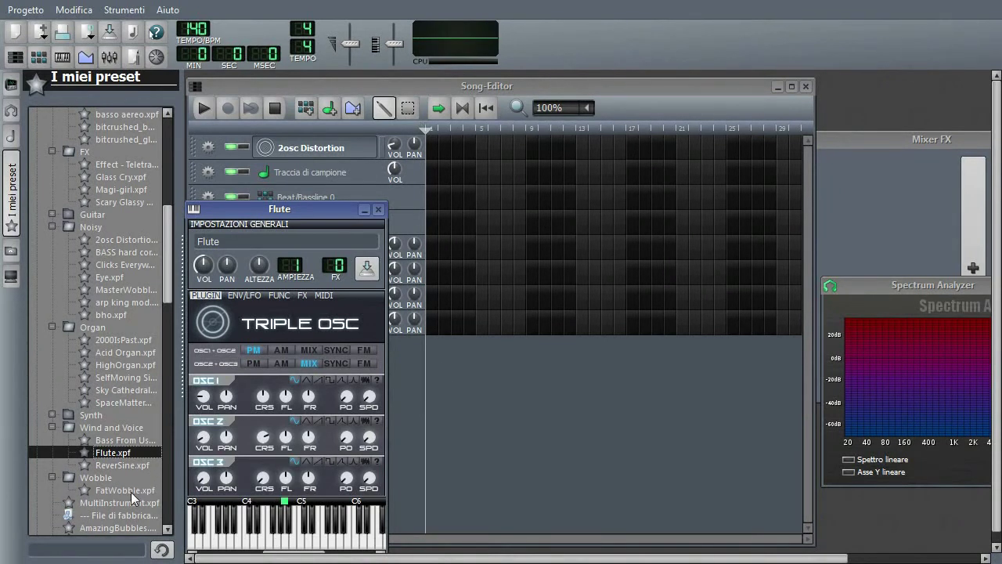
{"action": "left_click", "coordinate": [130, 491]}
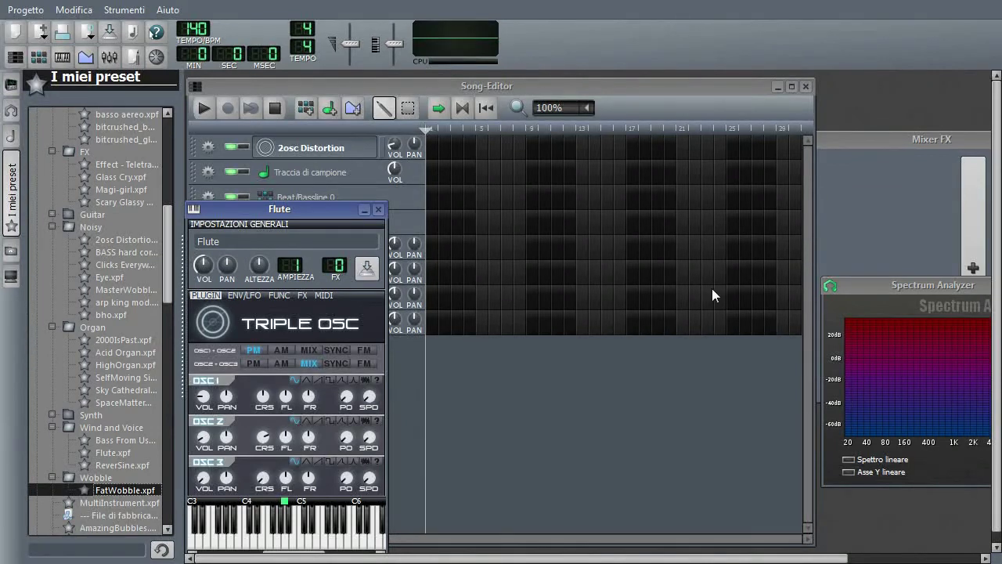
{"action": "left_click_drag", "start_coordinate": [316, 221], "coordinate": [475, 199]}
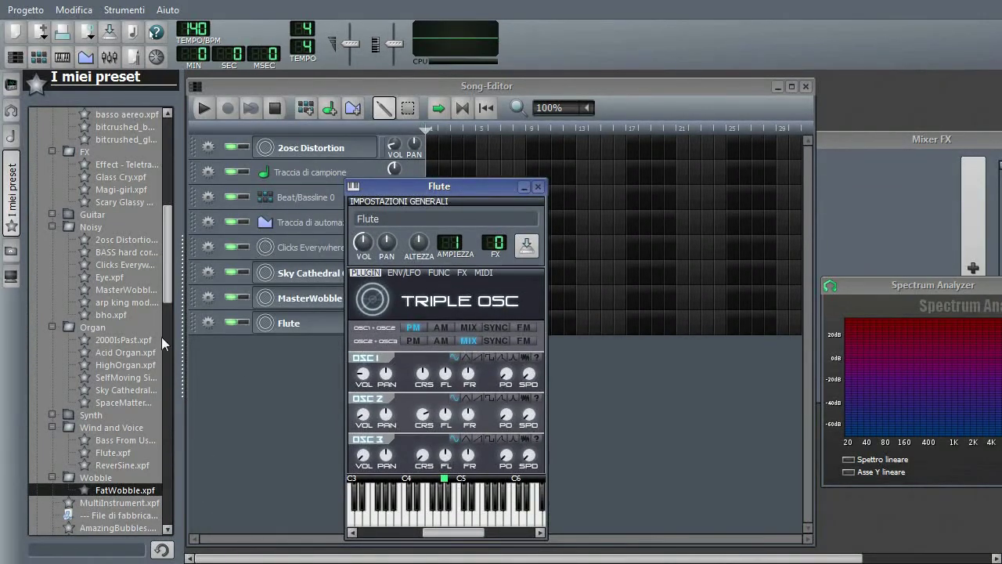
{"action": "left_click", "coordinate": [538, 187]}
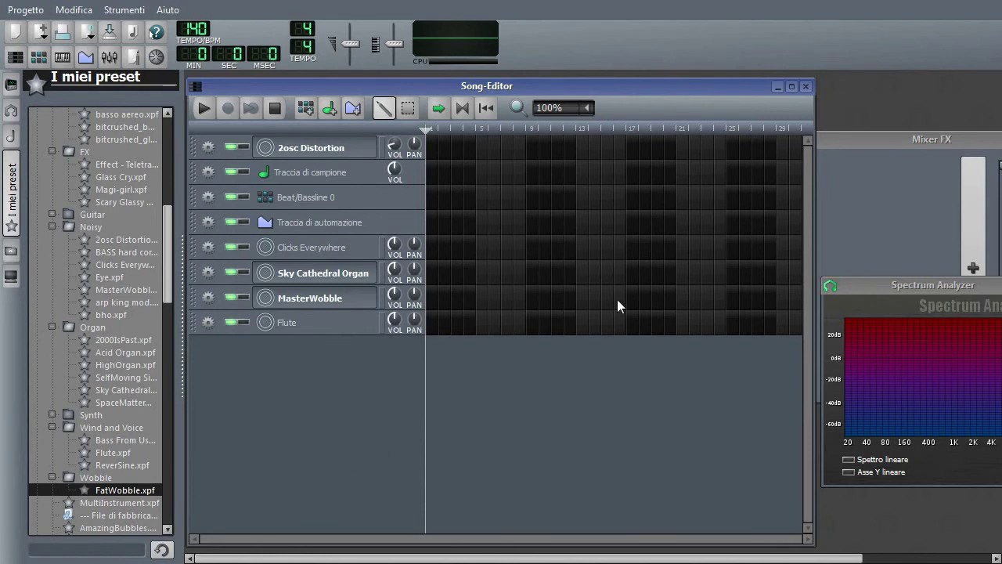
- Move the Spectrum Analyzer over the Song-Editor and show the list of instrument plugins
{"action": "left_click_drag", "start_coordinate": [889, 290], "coordinate": [558, 303]}
{"action": "left_click_drag", "start_coordinate": [652, 303], "coordinate": [718, 269]}
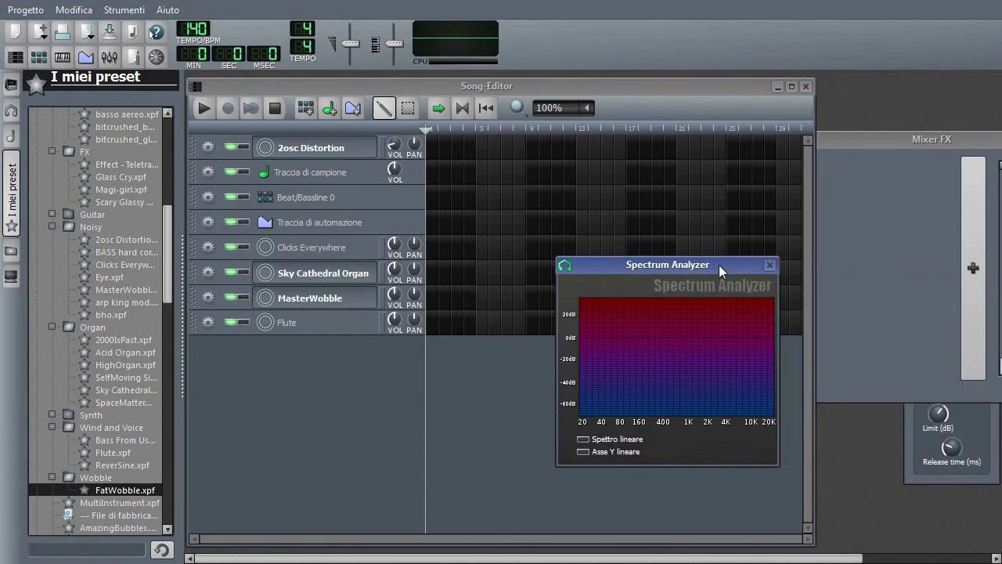
{"action": "scroll", "coordinate": [180, 273], "scroll_direction": "up", "scroll_amount": 6}
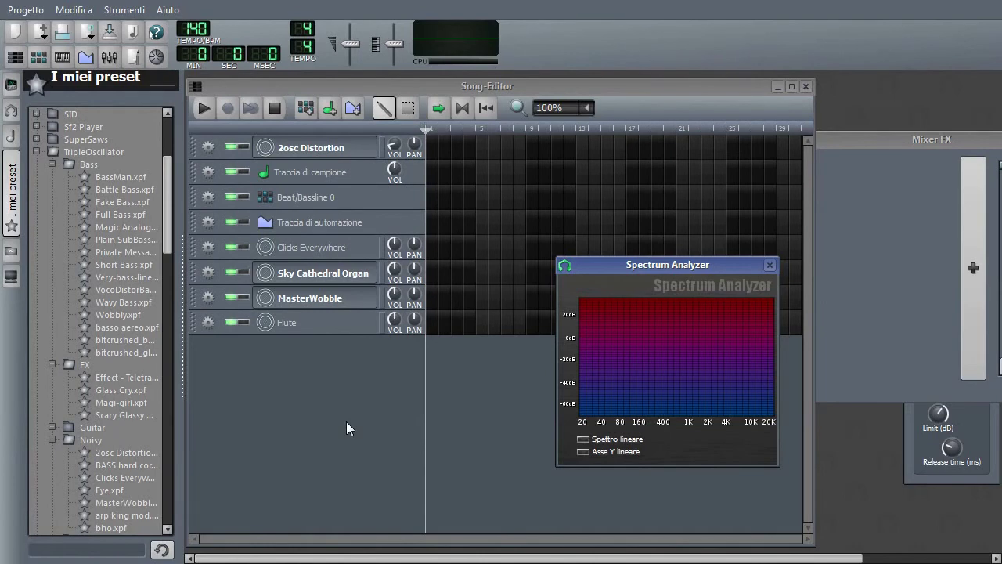
{"action": "left_click", "coordinate": [10, 84]}
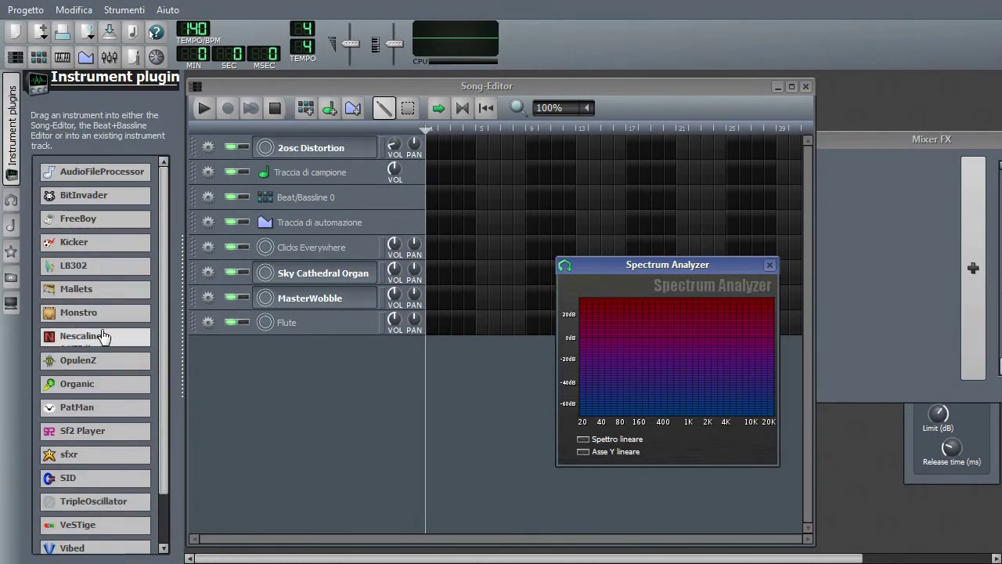
- Add the VeSTige instrument plugin as a new track in the Song-Editor and position its window over the editor's grid
{"action": "scroll", "coordinate": [104, 347], "scroll_direction": "down", "scroll_amount": 2}
{"action": "mouse_move", "coordinate": [82, 483]}
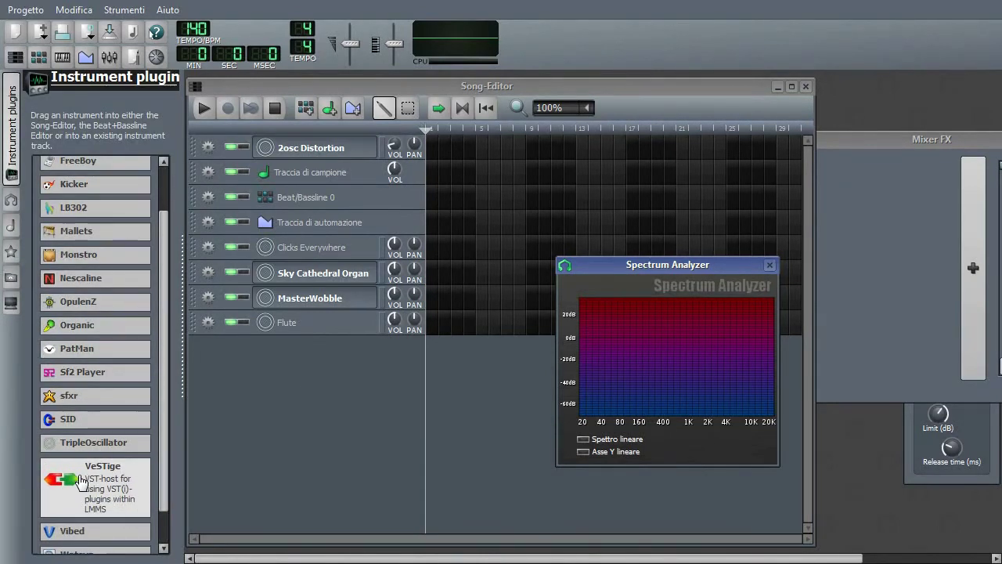
{"action": "left_click_drag", "start_coordinate": [81, 479], "coordinate": [331, 406]}
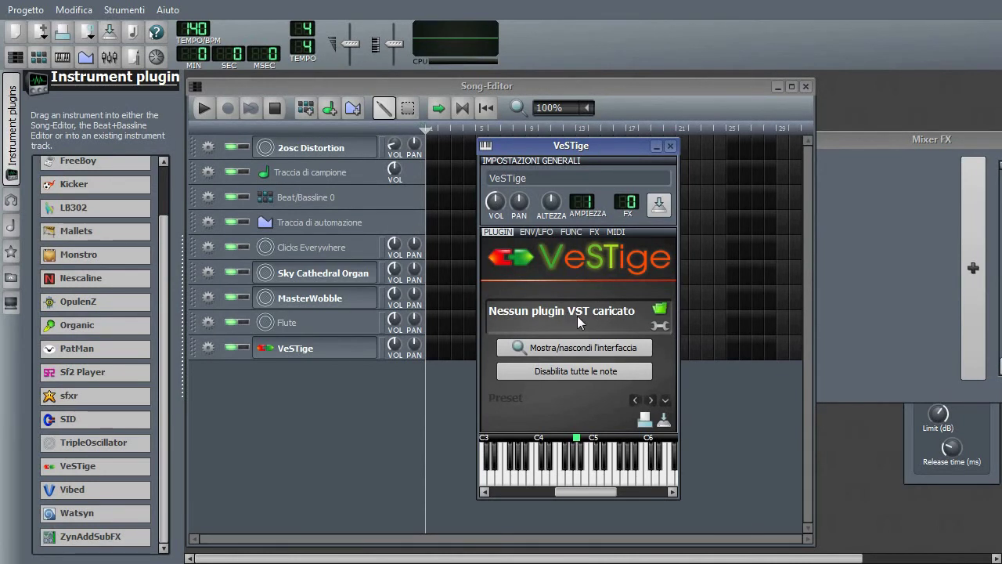
{"action": "left_click_drag", "start_coordinate": [577, 148], "coordinate": [556, 127]}
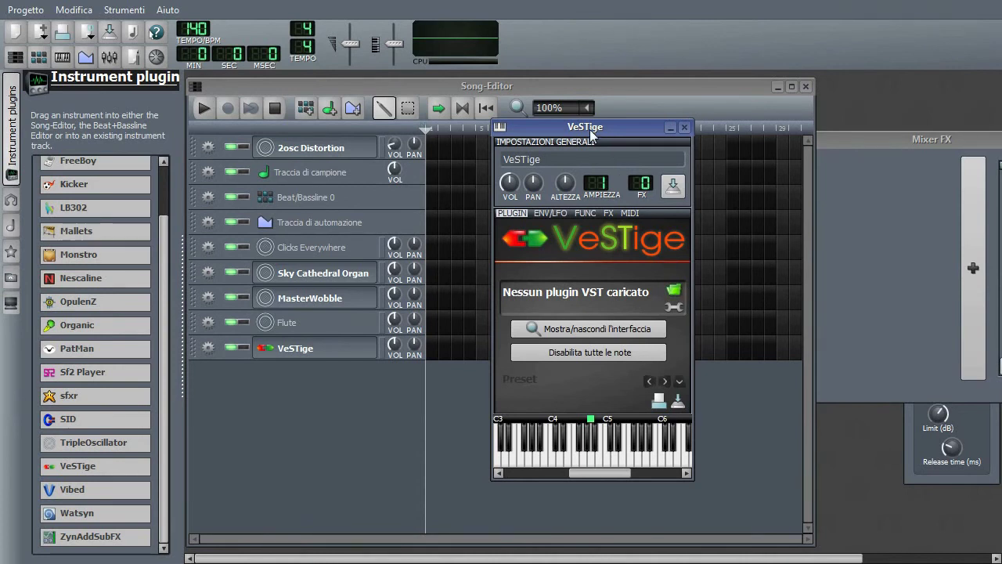
{"action": "left_click_drag", "start_coordinate": [592, 134], "coordinate": [638, 137]}
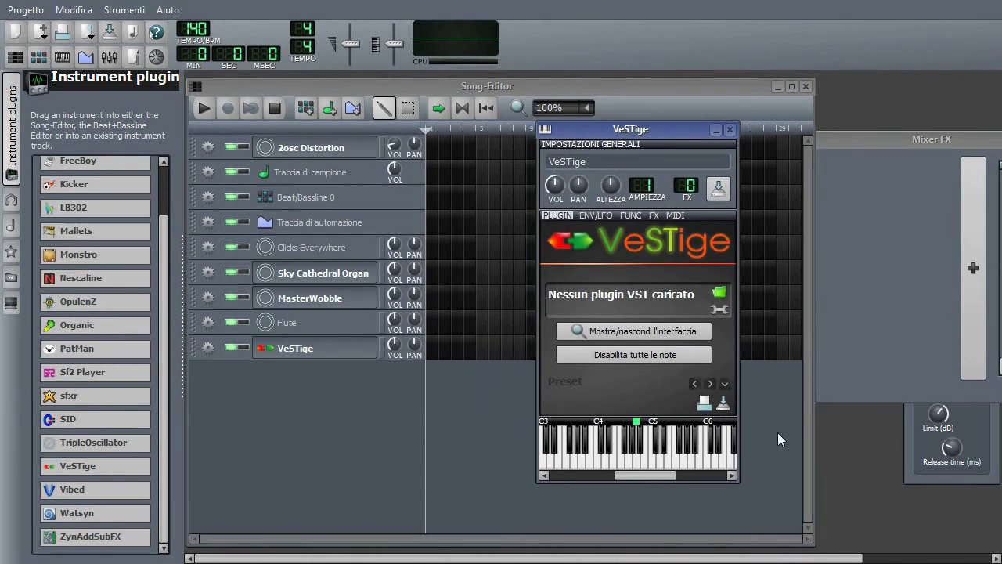
{"action": "mouse_move", "coordinate": [110, 470]}
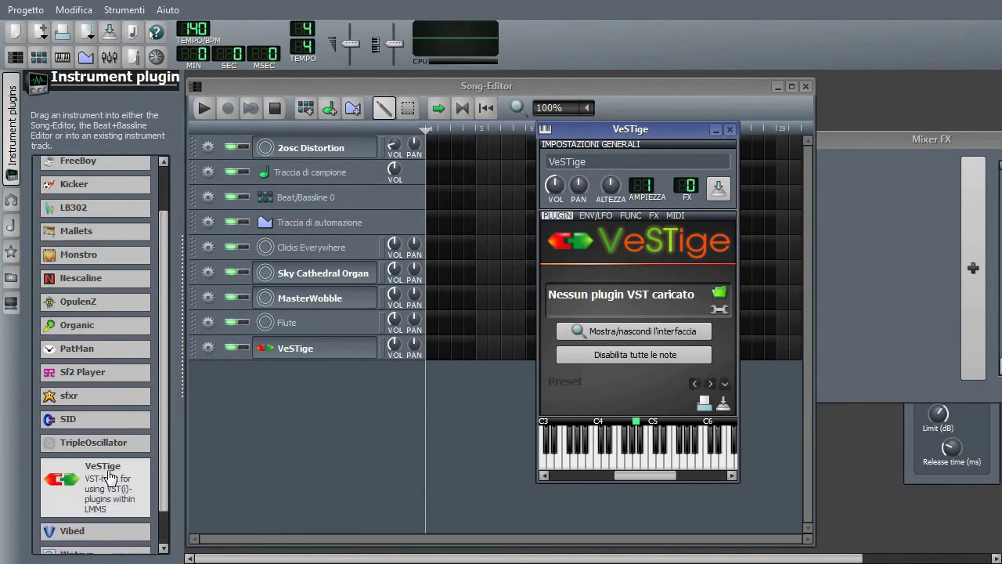
{"action": "left_click_drag", "start_coordinate": [654, 131], "coordinate": [926, 93]}
{"action": "left_click_drag", "start_coordinate": [933, 86], "coordinate": [610, 145]}
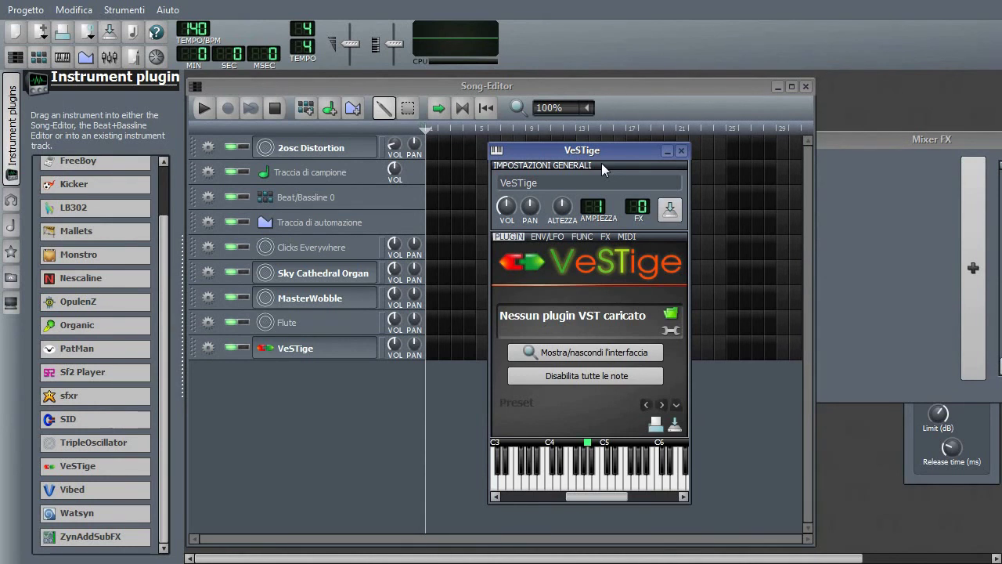
- Bring up the MasterWobble track's instrument window and play a note with it
{"action": "left_click", "coordinate": [329, 301]}
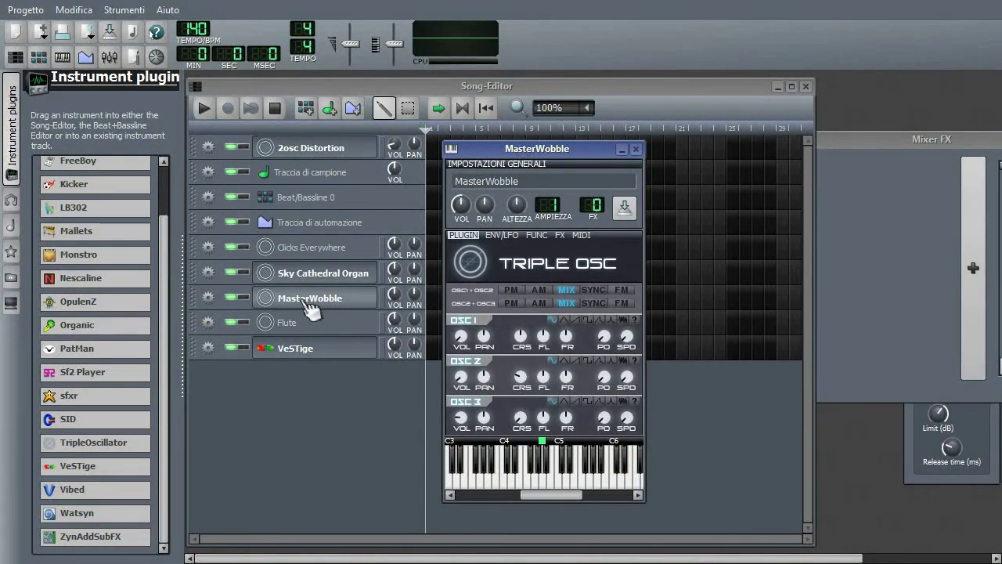
{"action": "key", "text": "x"}
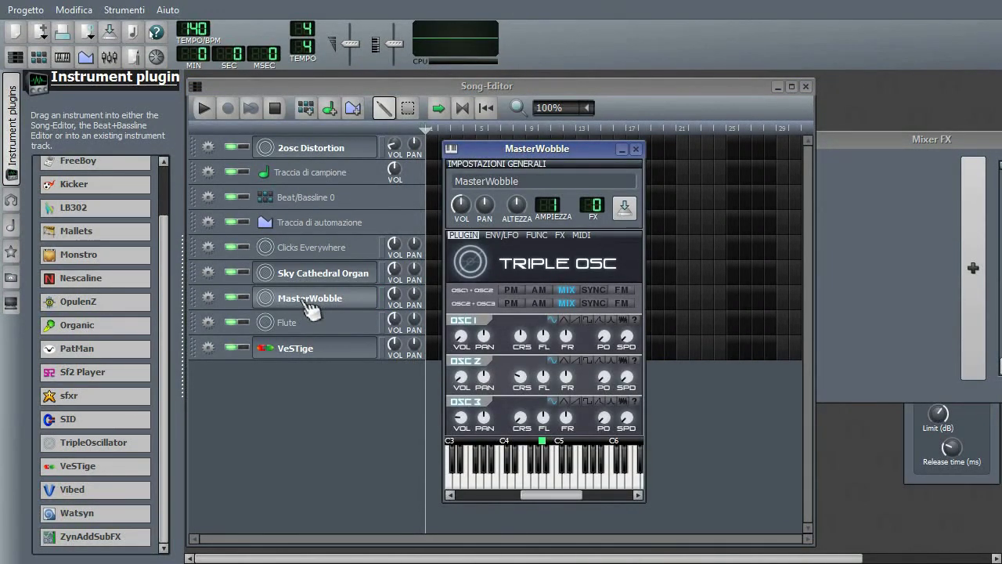